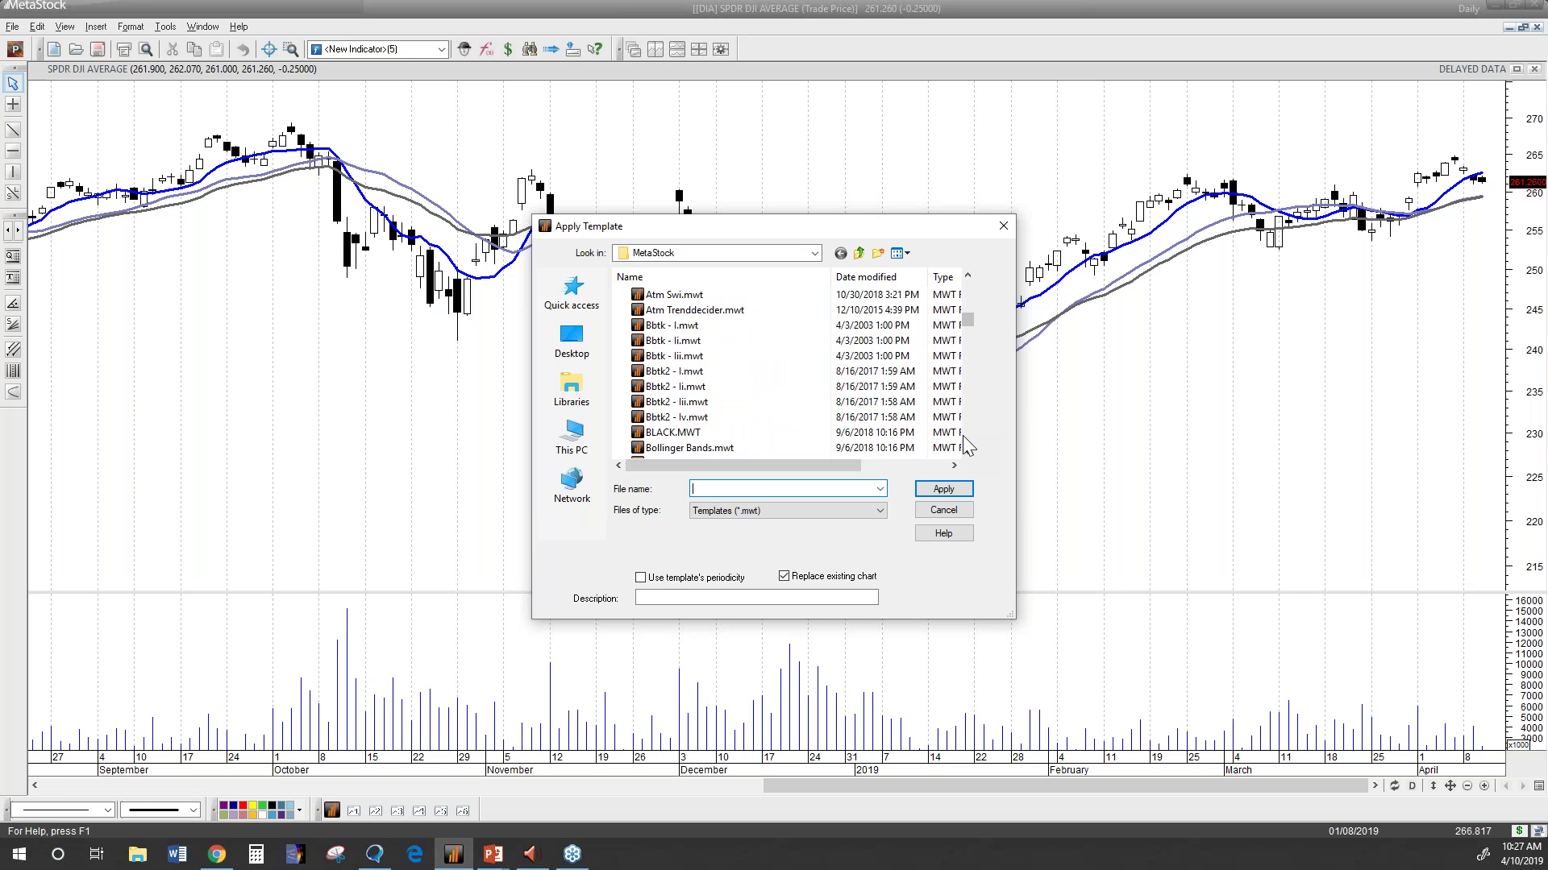
Choose Rmo Trade Model.mwt as the template and apply it to the DIA chart.
type("rmo")
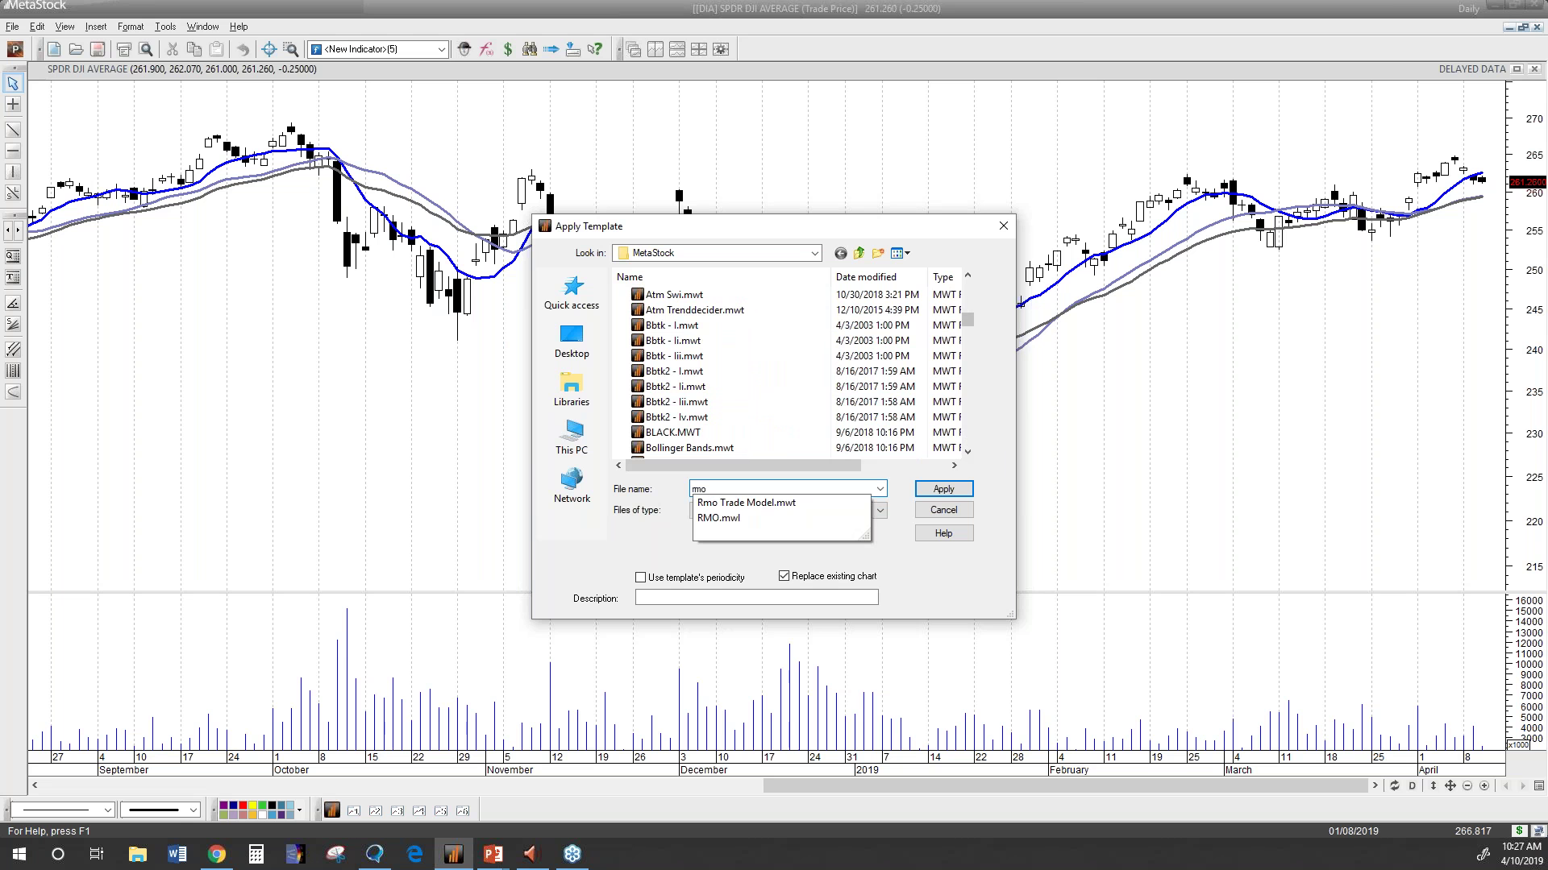
key("Down")
key("Tab")
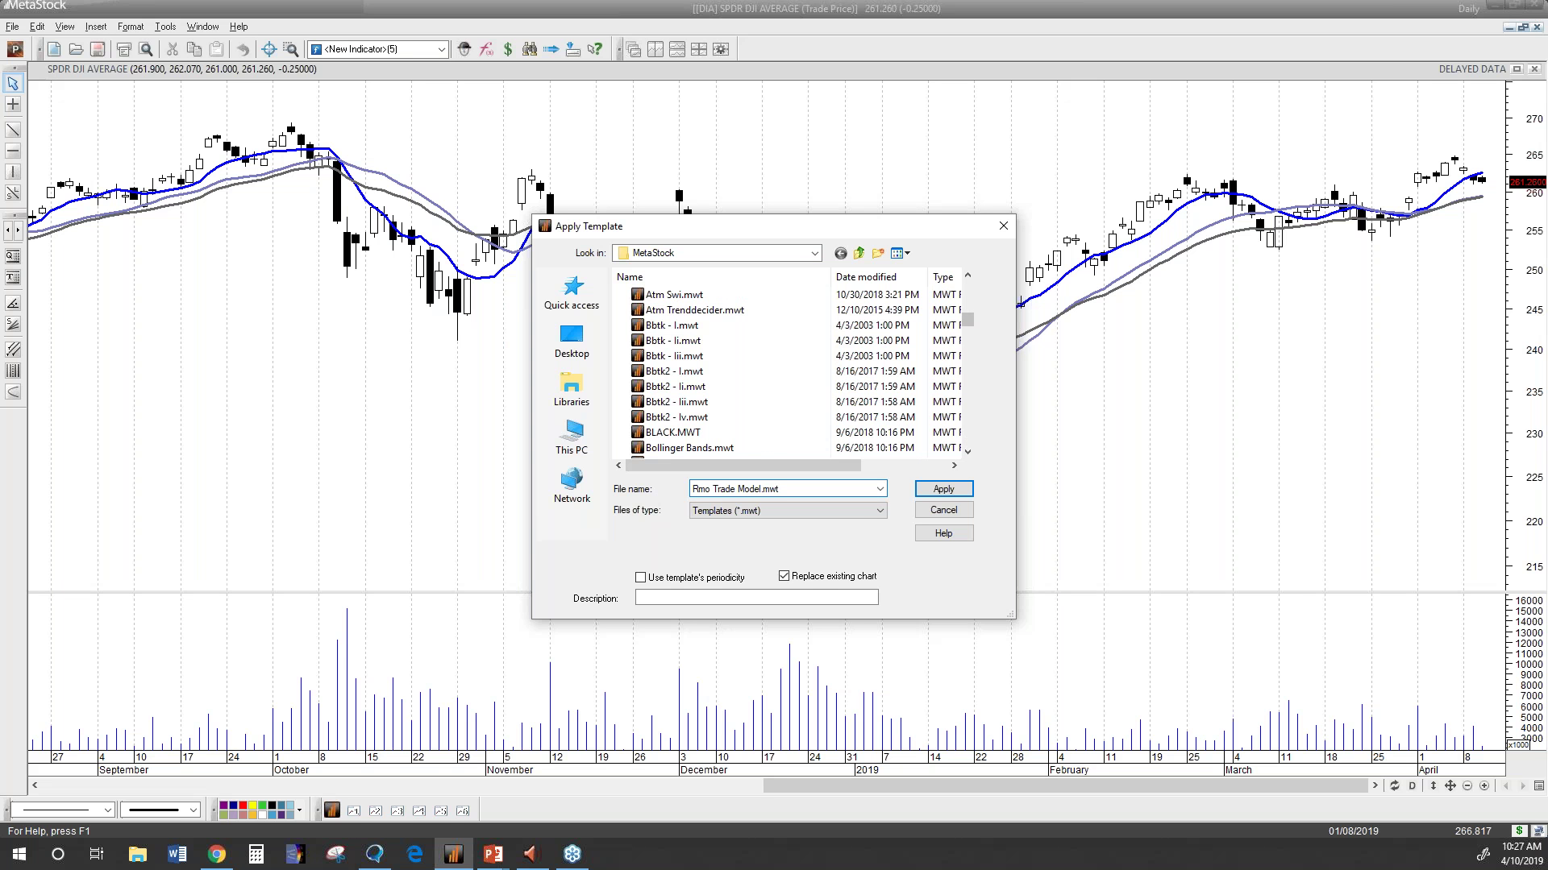
left_click_drag(970, 323, 973, 465)
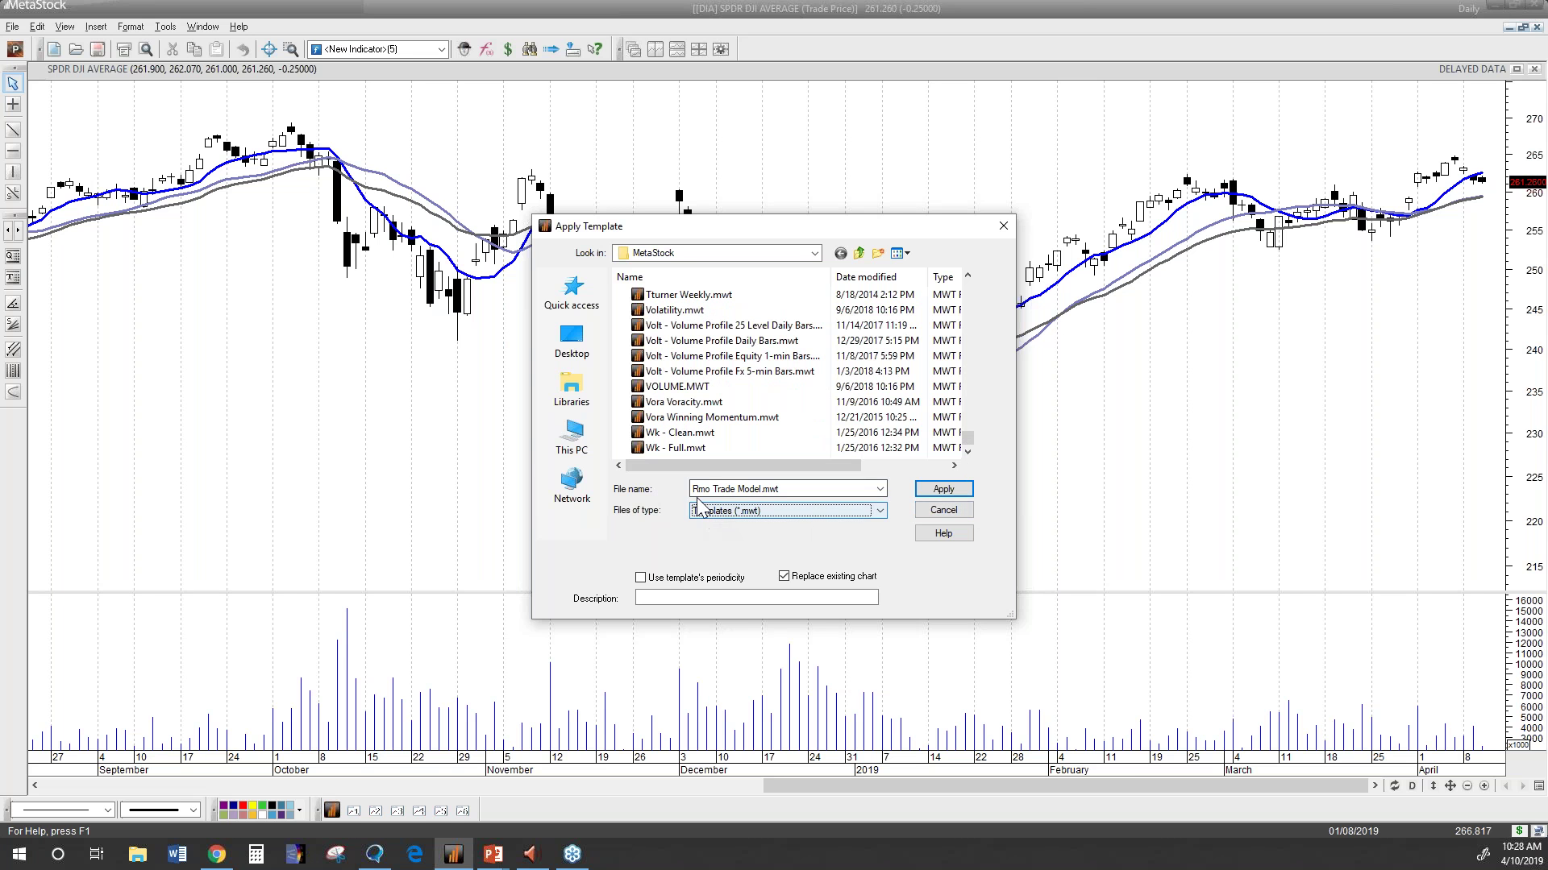
left_click(943, 489)
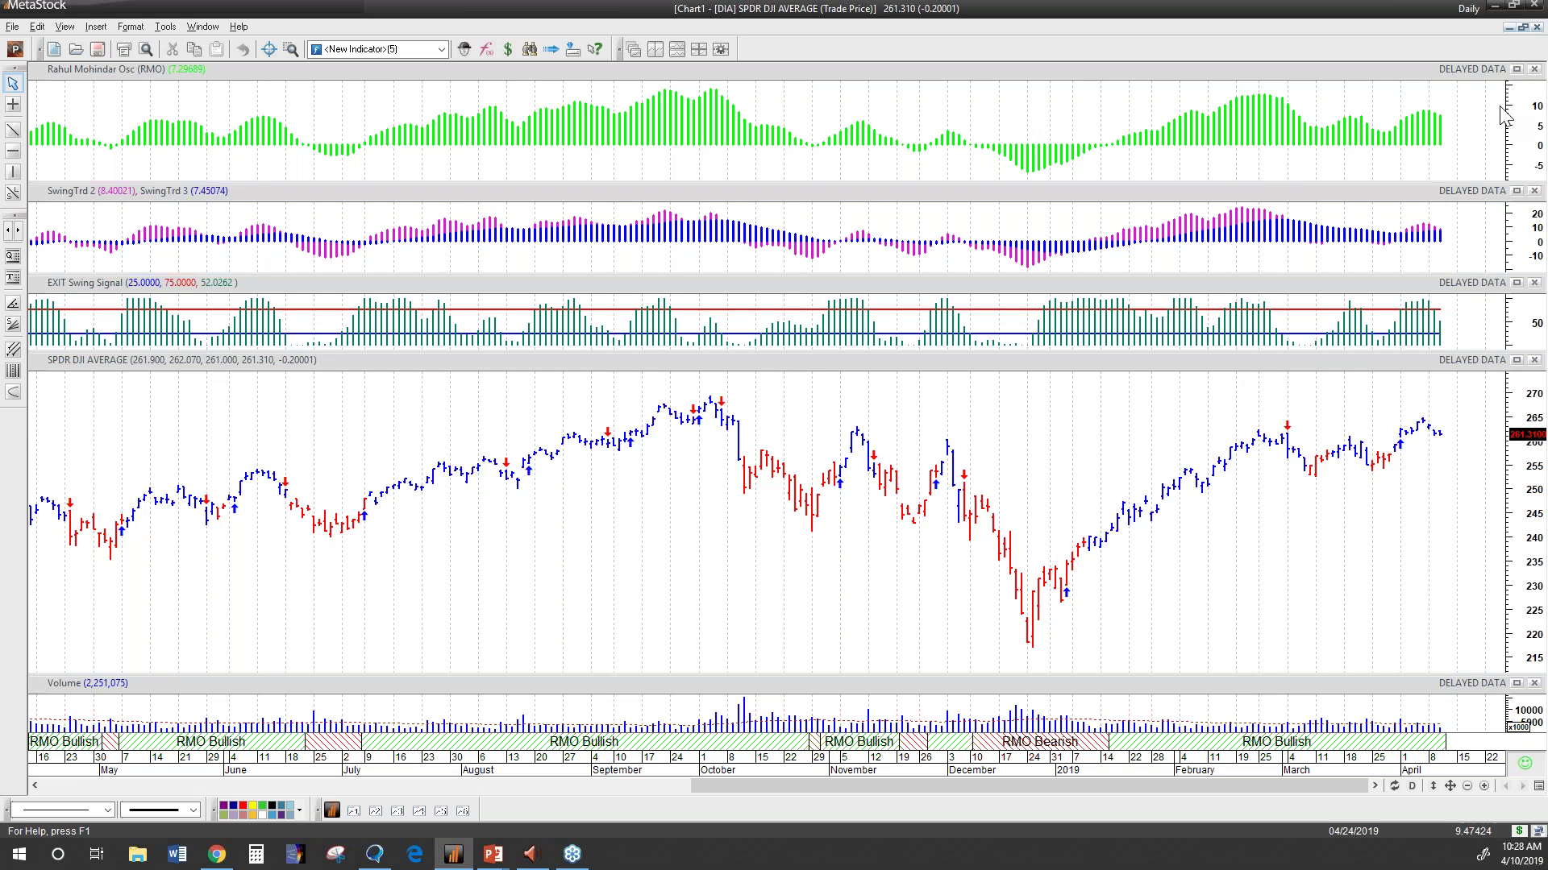
Maximize the Rahul Mohindar Osc pane so it fills the chart window alone.
left_click(1516, 69)
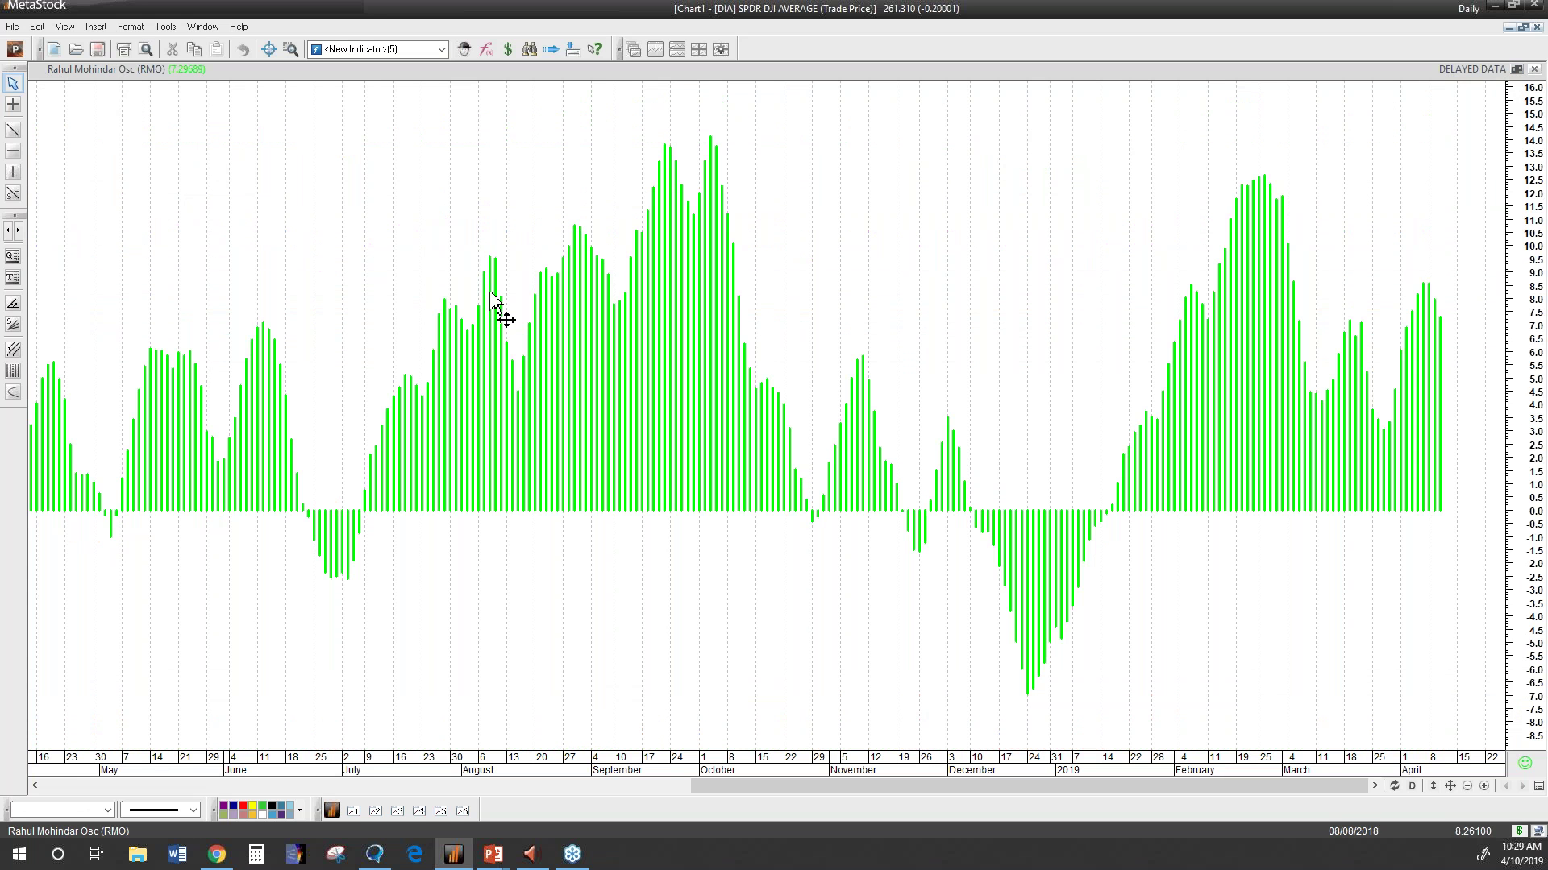
Read RMO values at several points across the year, then restore the full multi-pane layout.
mouse_move(490, 292)
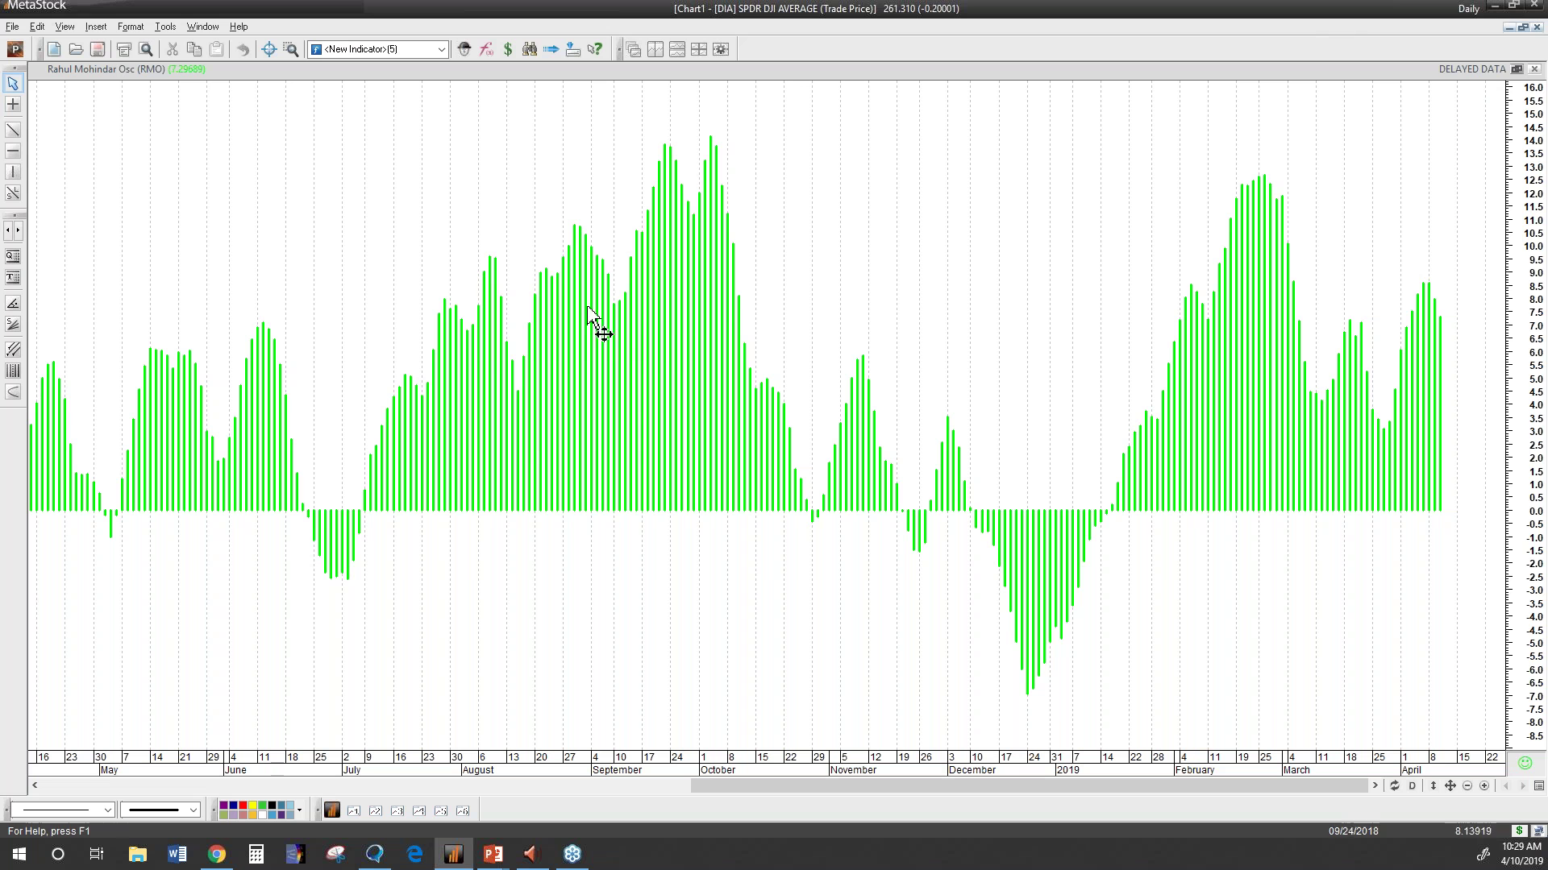
mouse_move(518, 454)
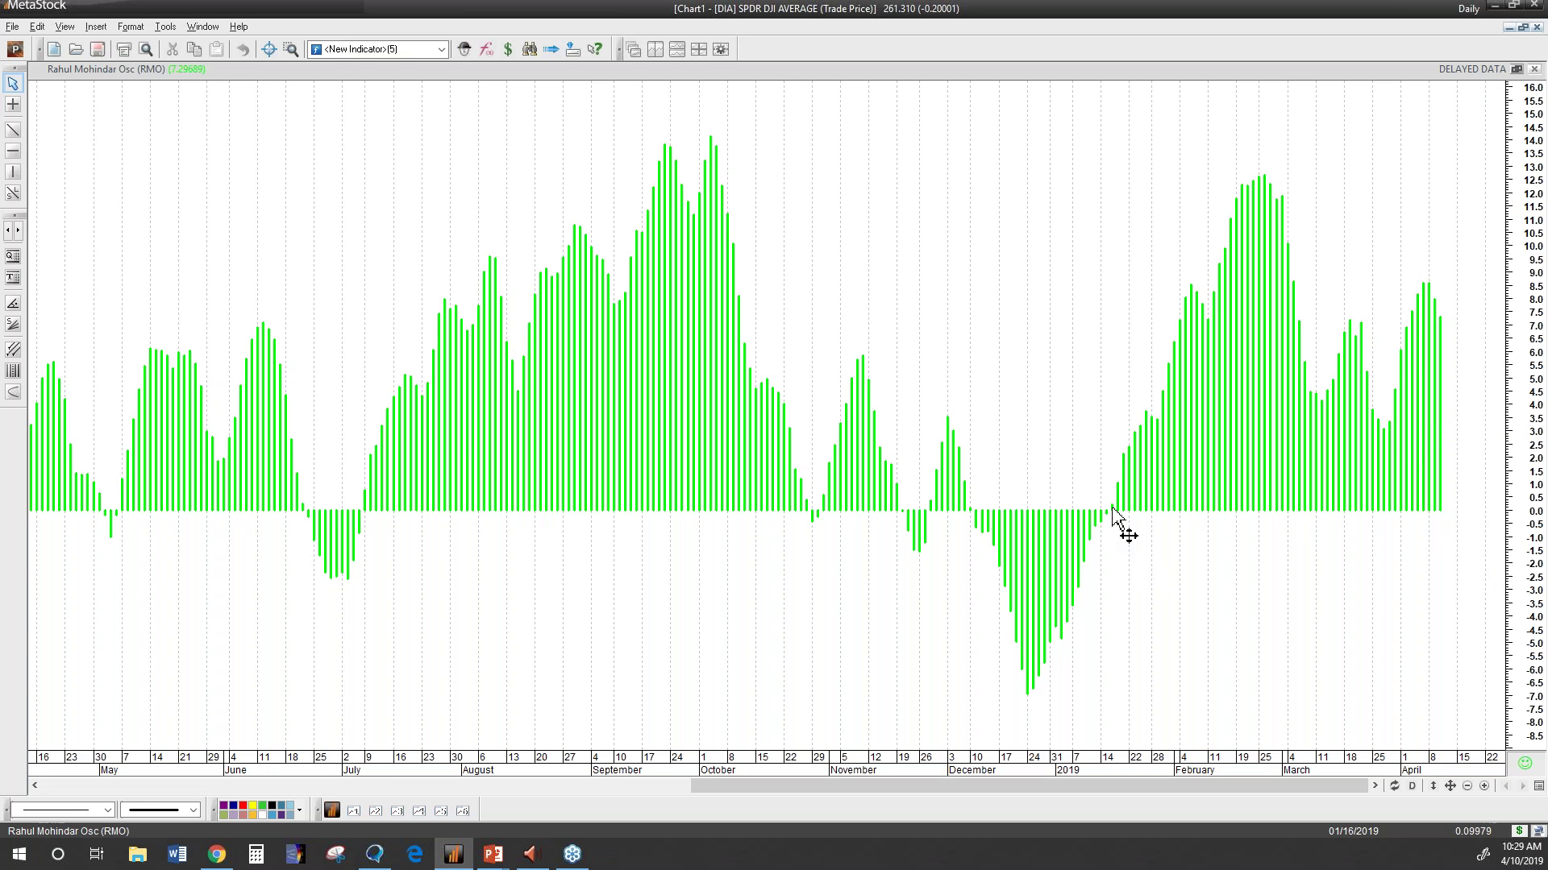
mouse_move(1112, 509)
mouse_move(1255, 376)
left_click(1516, 70)
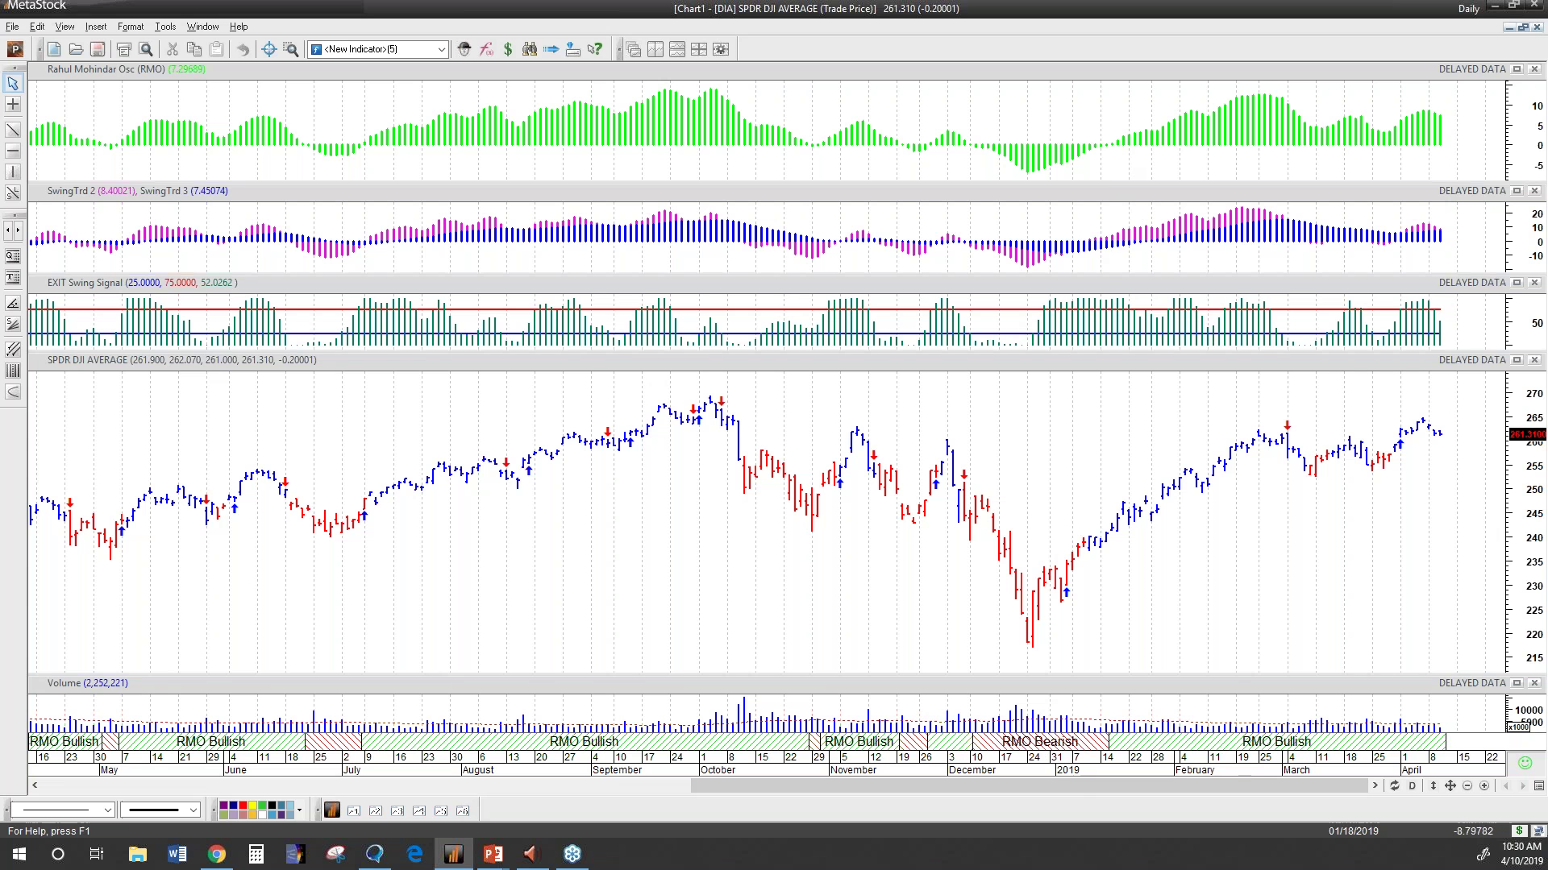
Show the RMO slide 'Step One: Identify the Primary/Prevailing Trend'.
mouse_move(1226, 128)
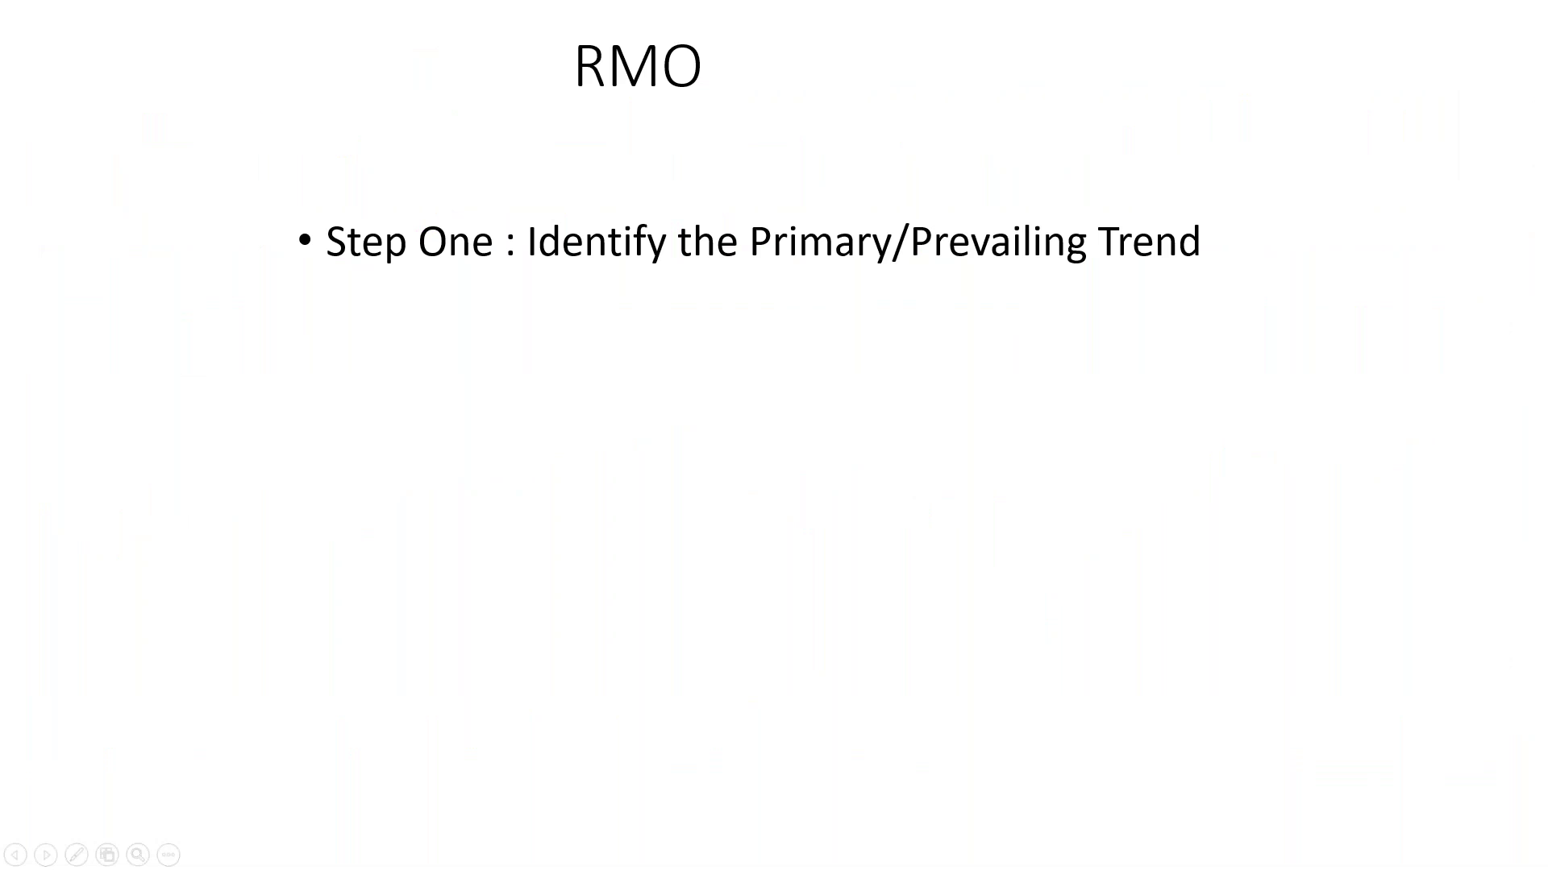
key("Right")
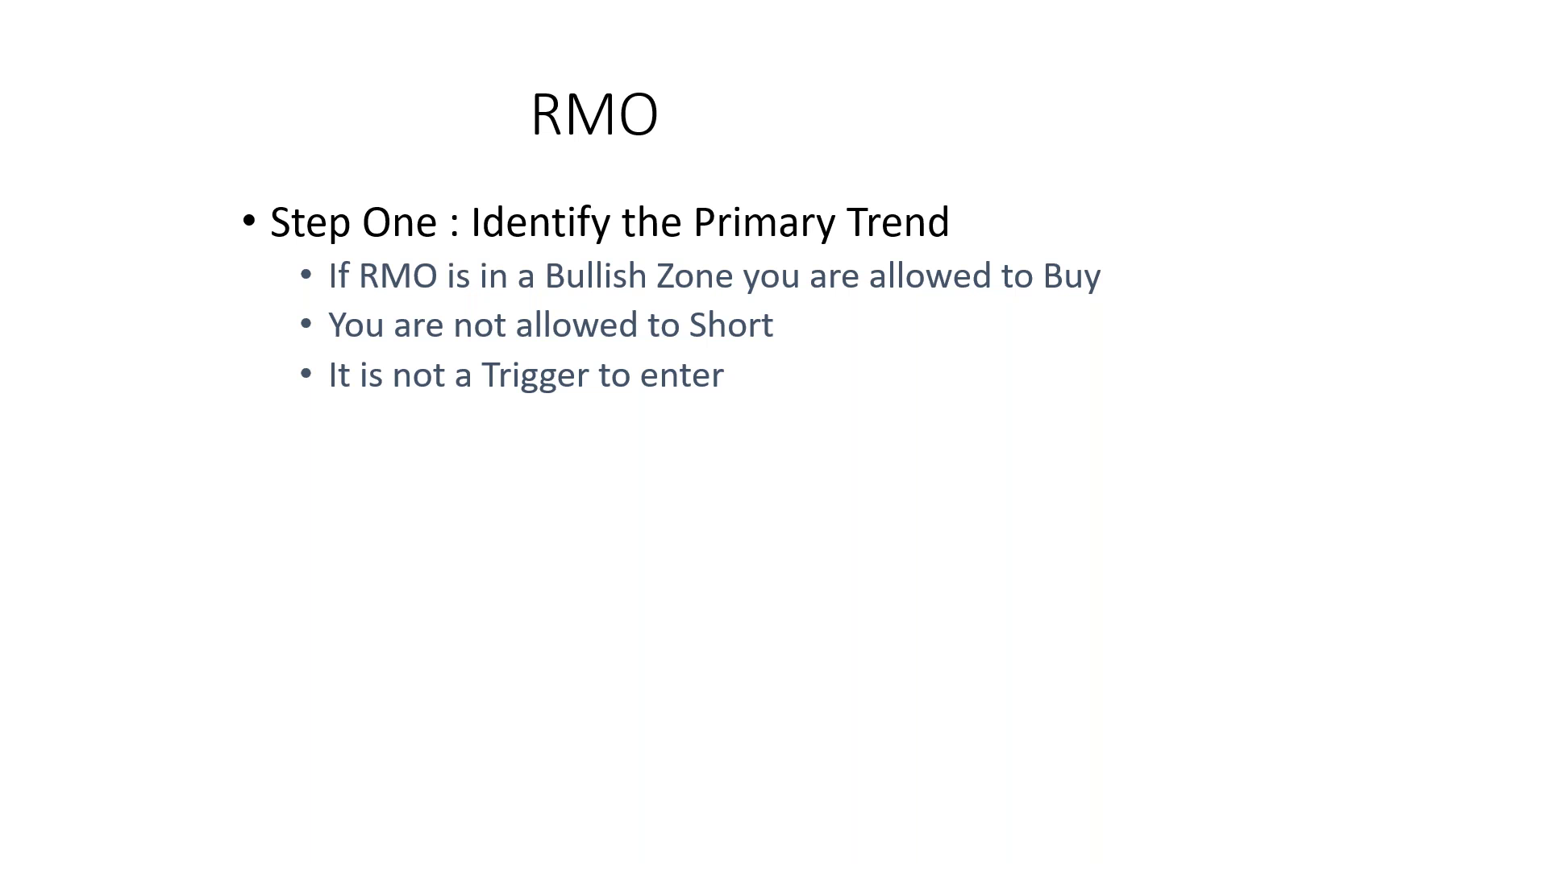
Advance past the Step Two slide, then maximize MetaStock's SwingTrd 2/3 pane.
key("Right")
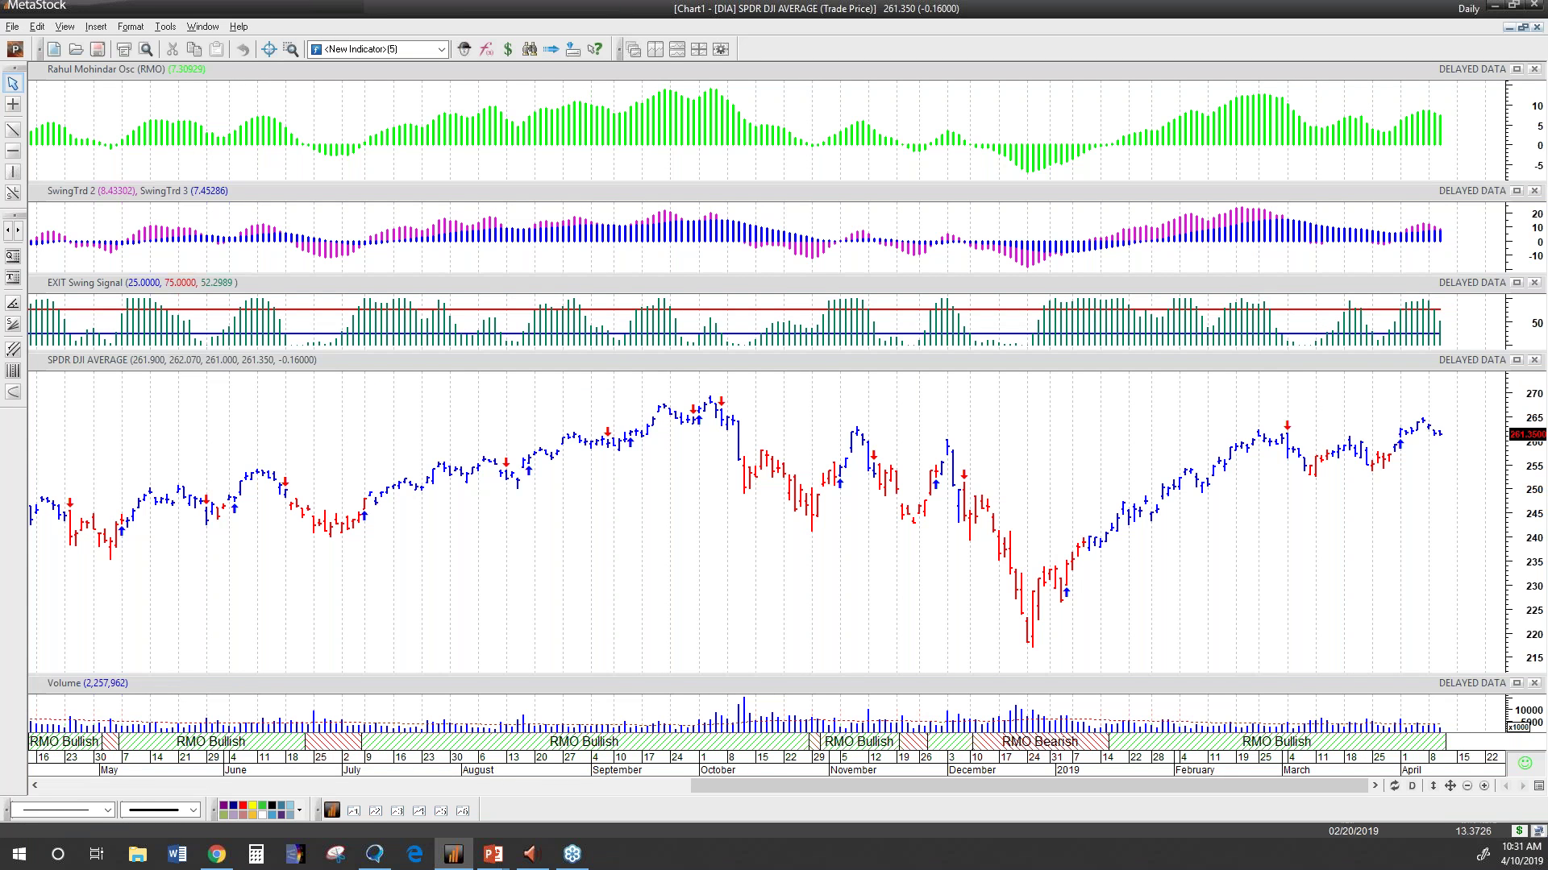
left_click(1517, 191)
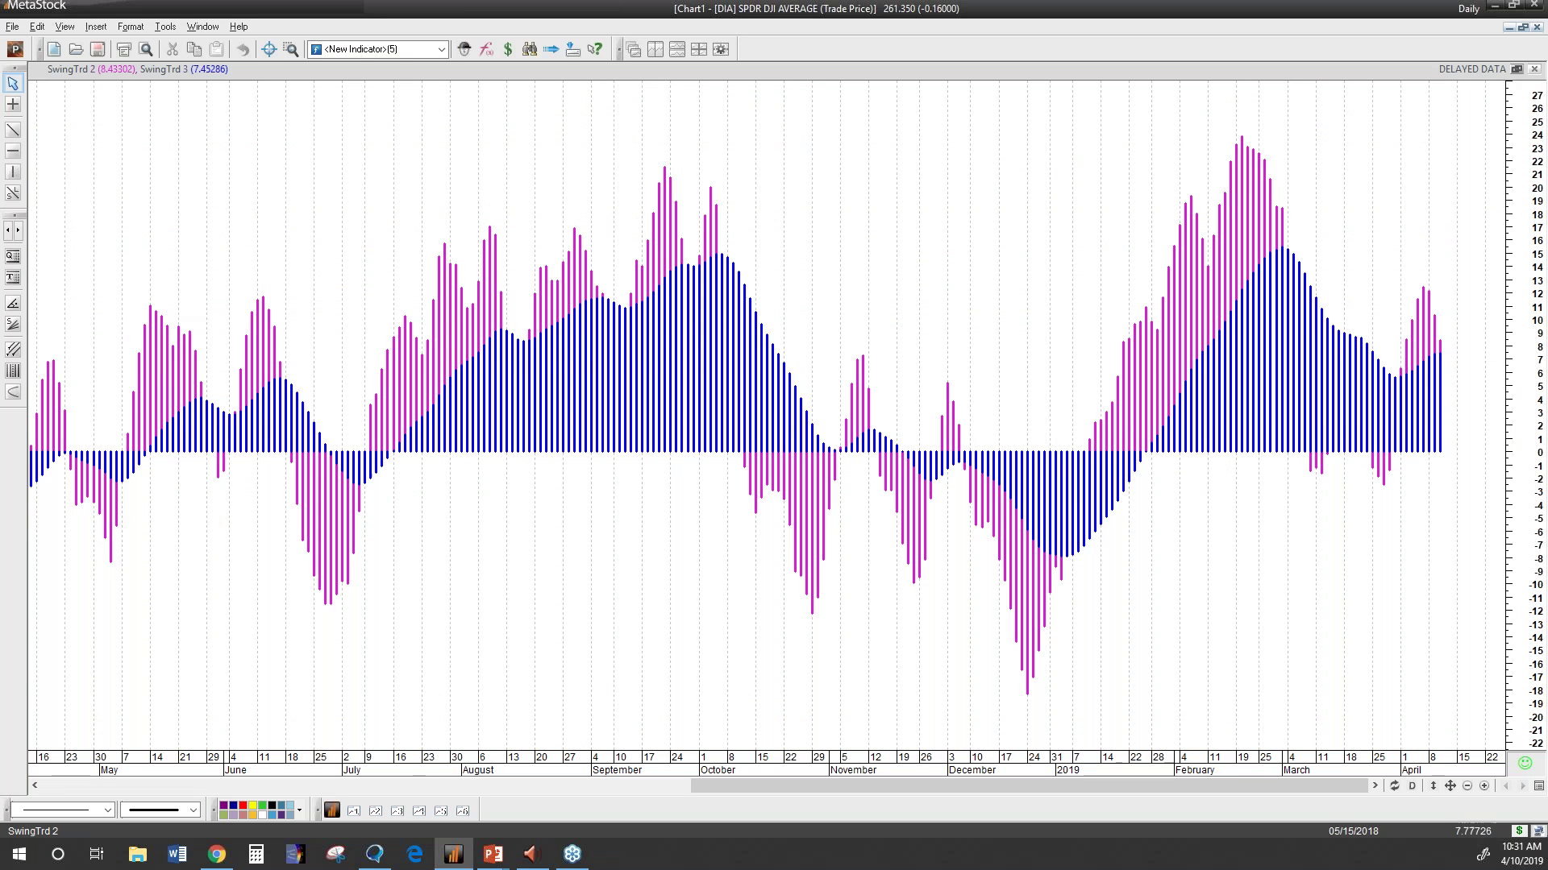
Restyle the blue SwingTrd 3 plot as a solid line in its Properties, after trying a dashed style.
left_click(753, 403)
double_click(753, 404)
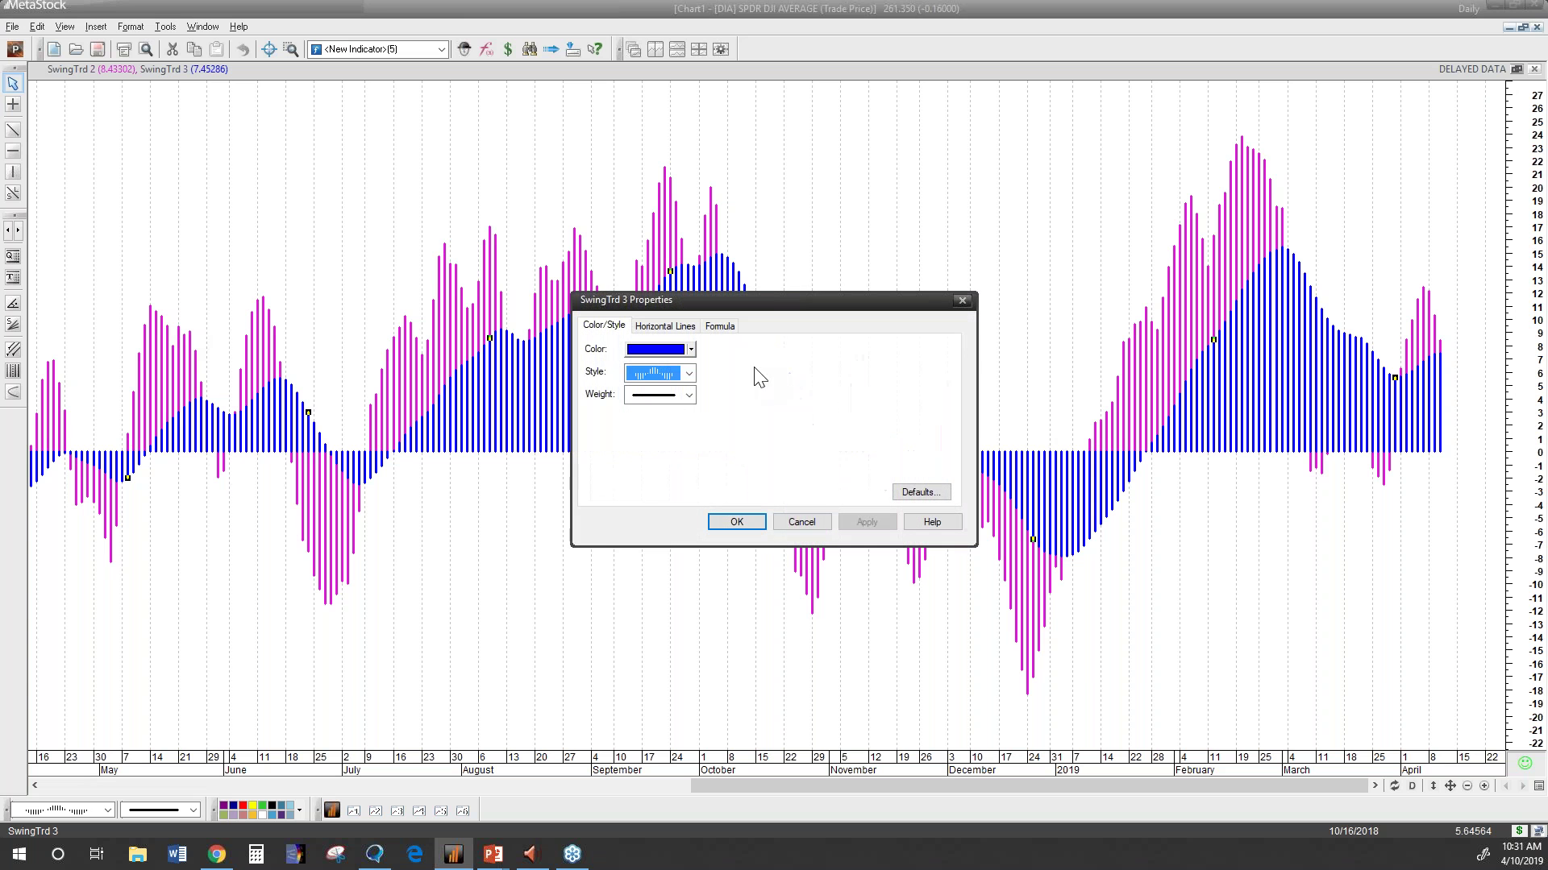
left_click(669, 373)
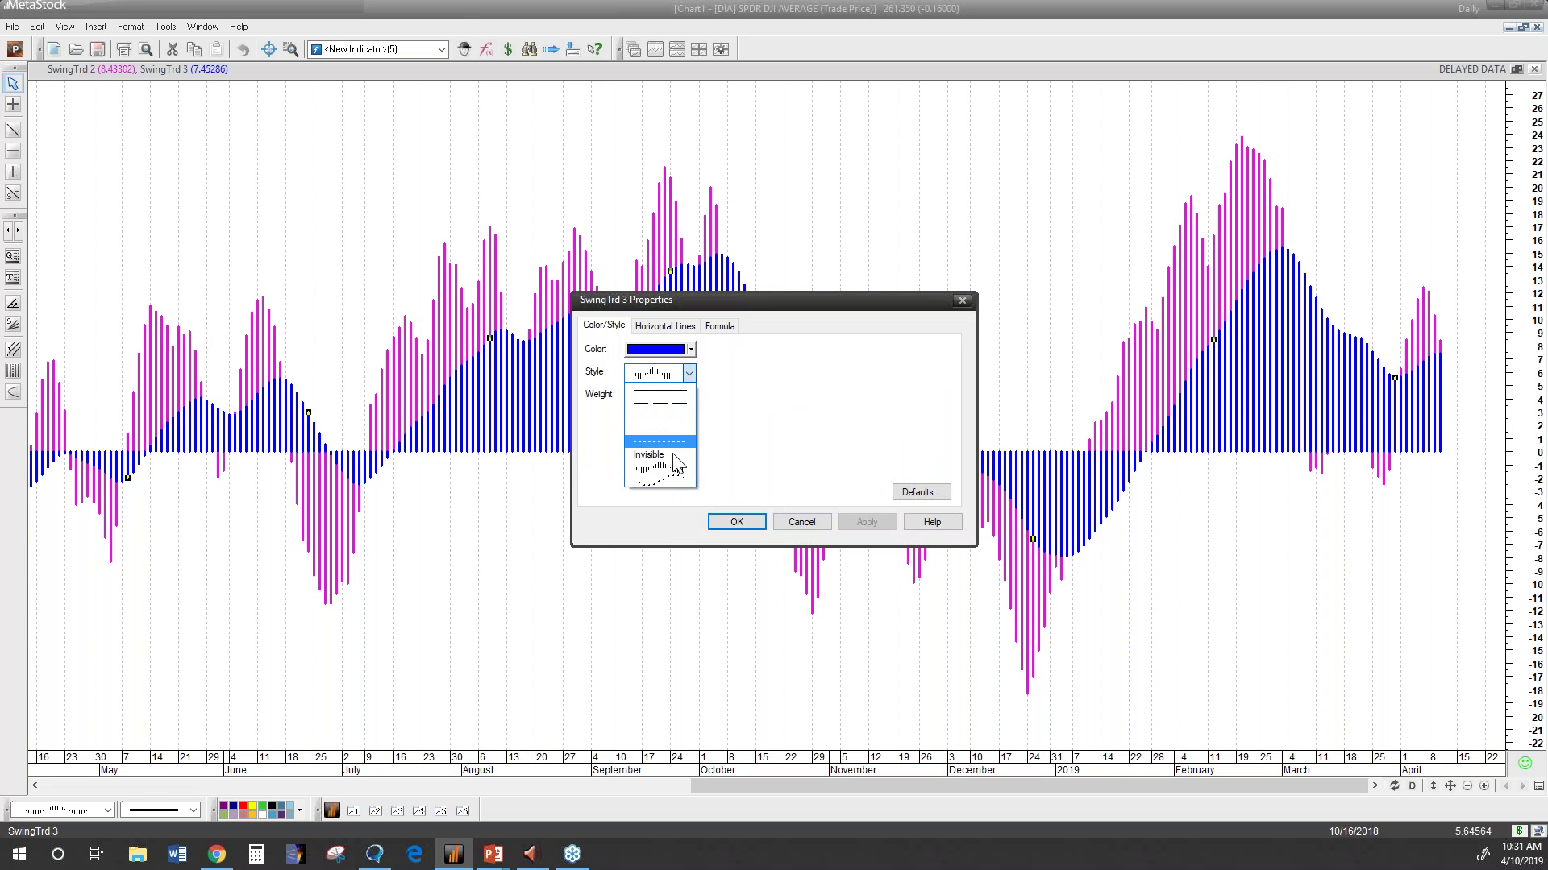
left_click(666, 405)
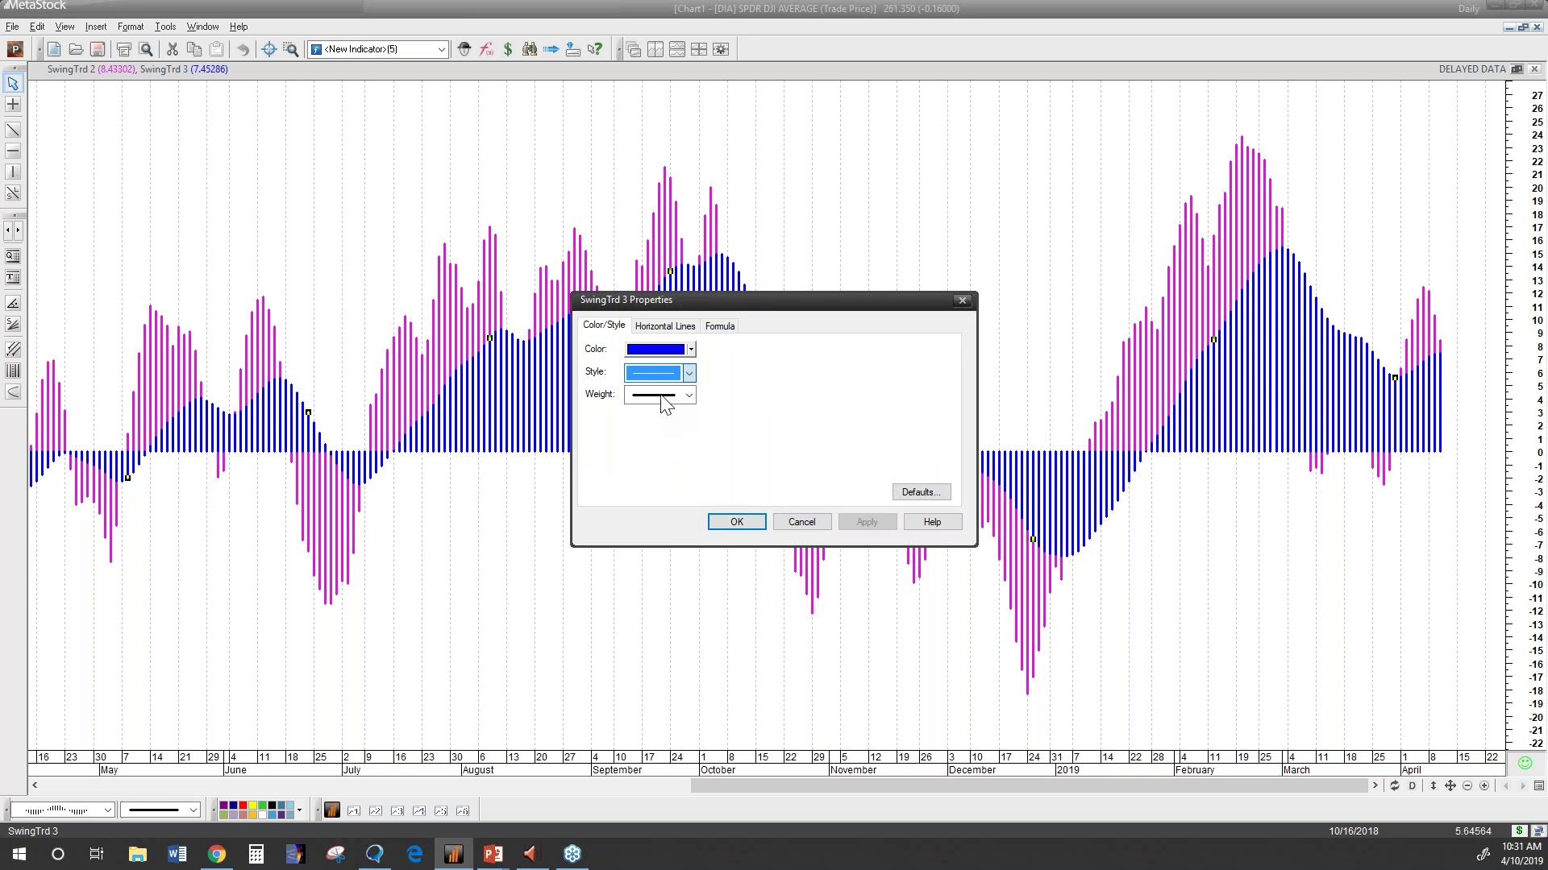
left_click(816, 526)
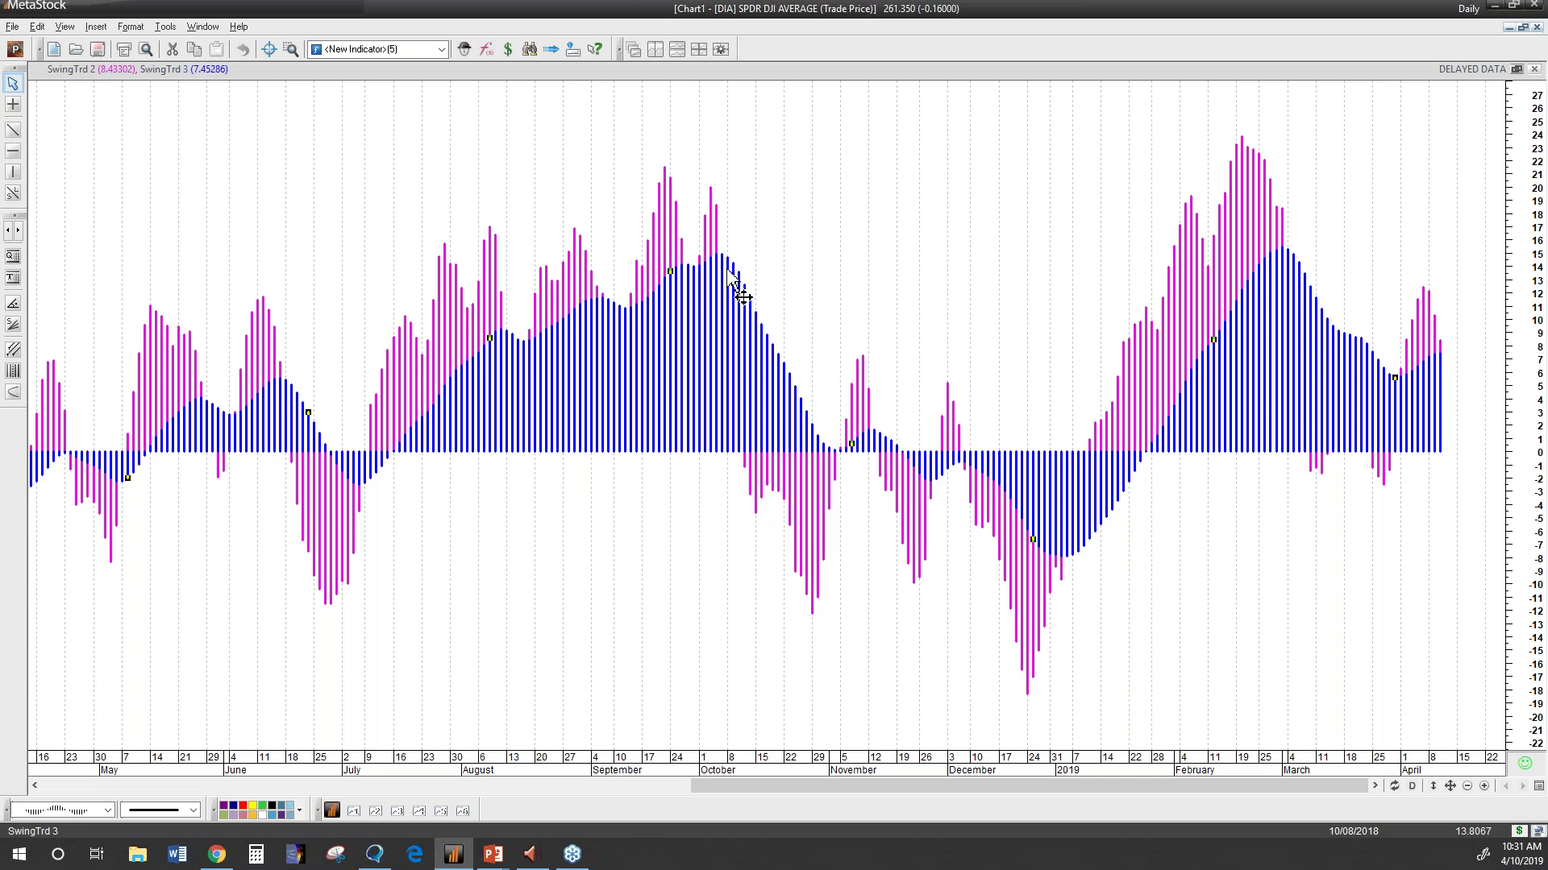
double_click(740, 288)
left_click(672, 378)
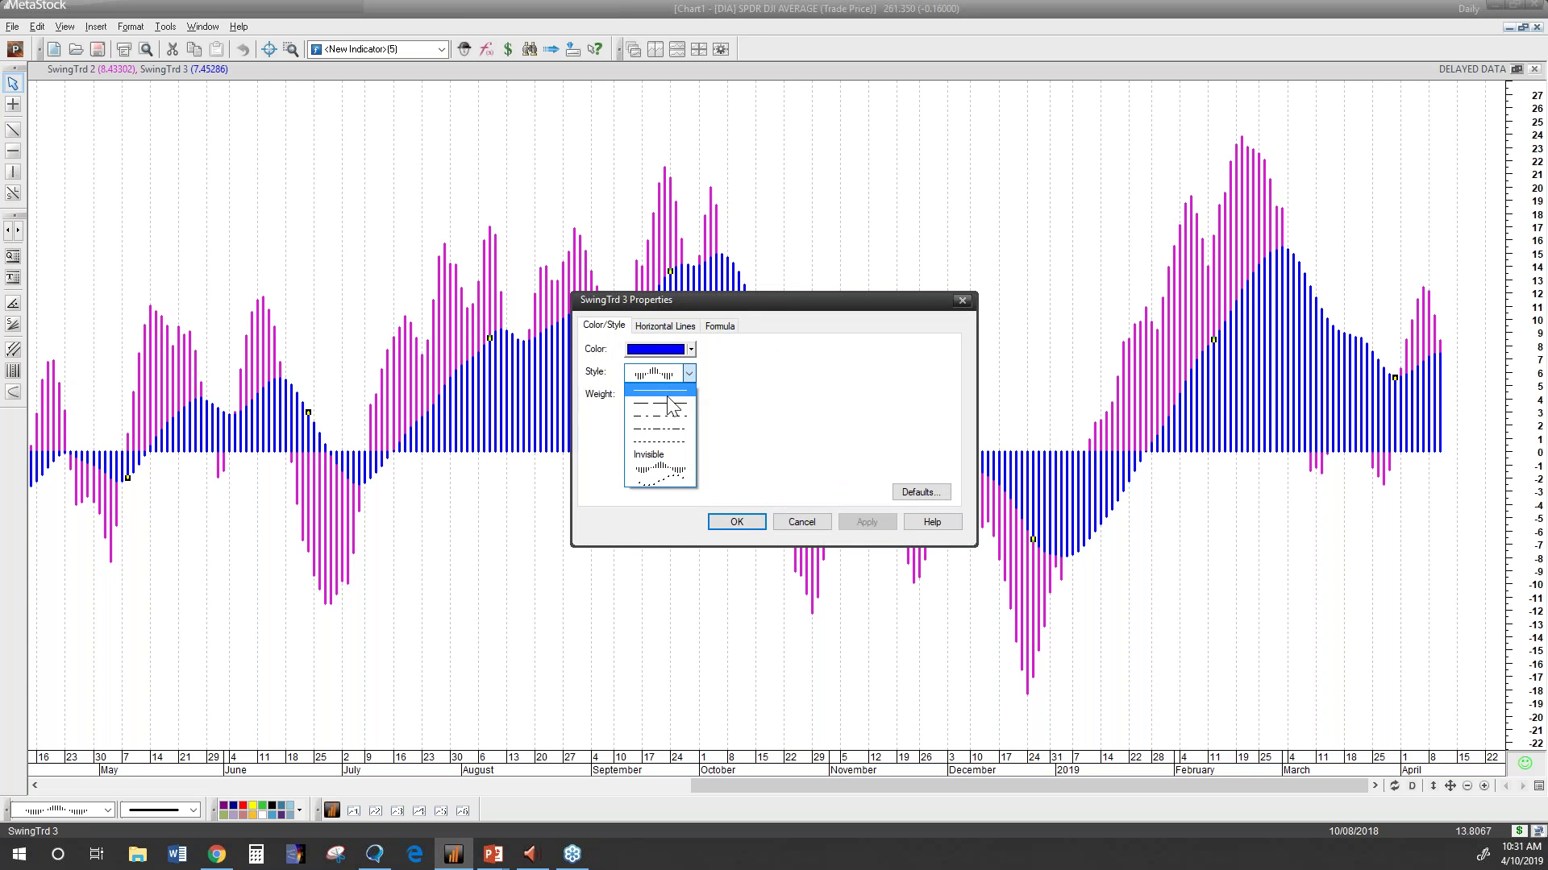
left_click(669, 467)
left_click(753, 522)
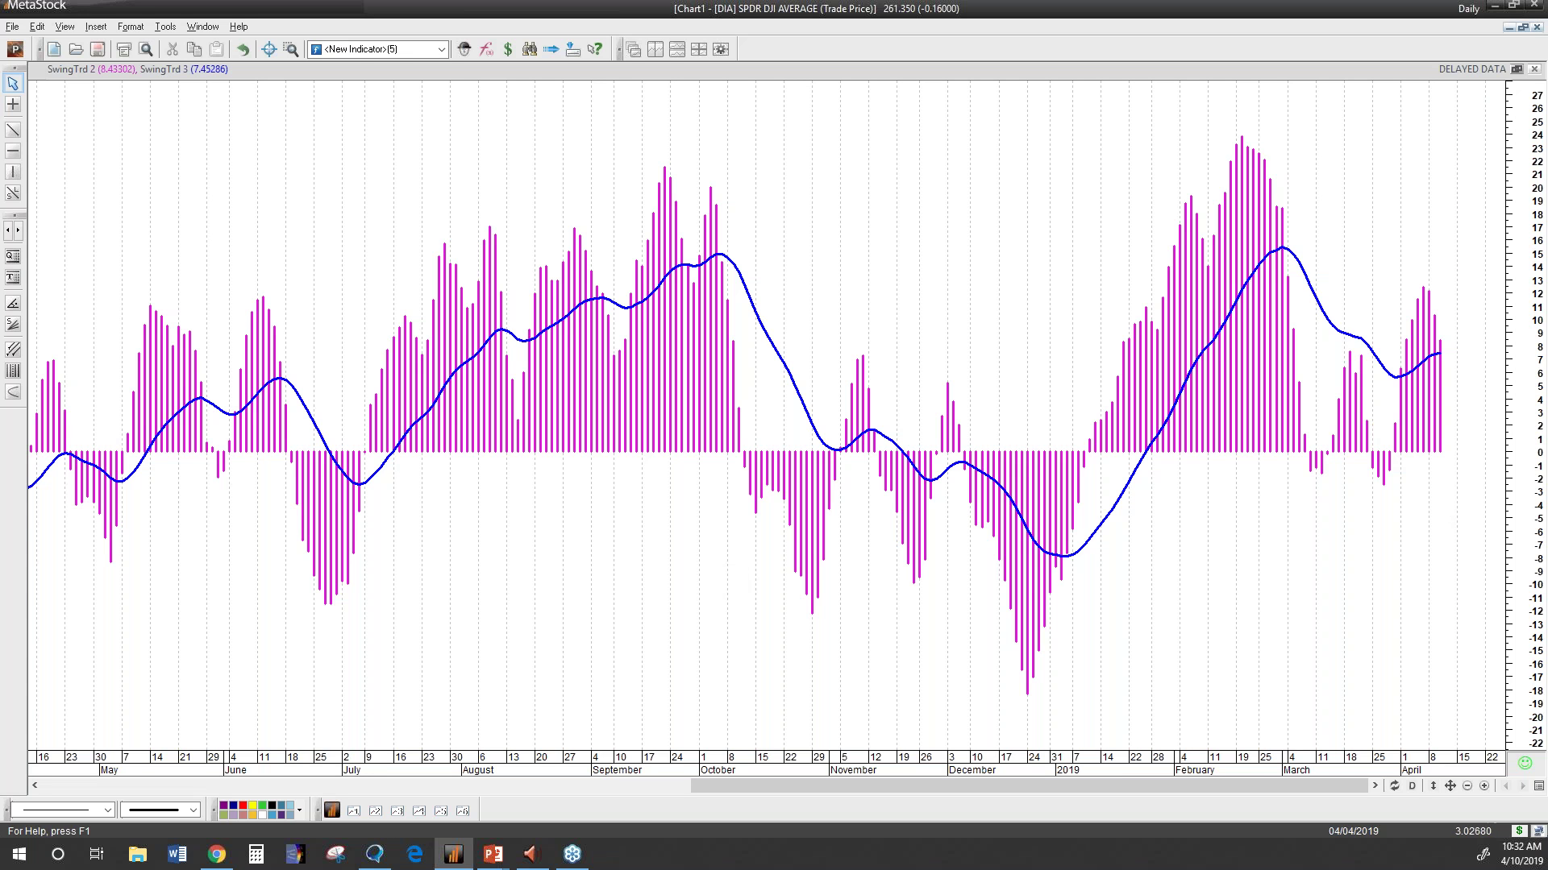
Restore the SwingTrd pane so all five panes show, with SwingTrd 3 as a solid line.
mouse_move(1443, 355)
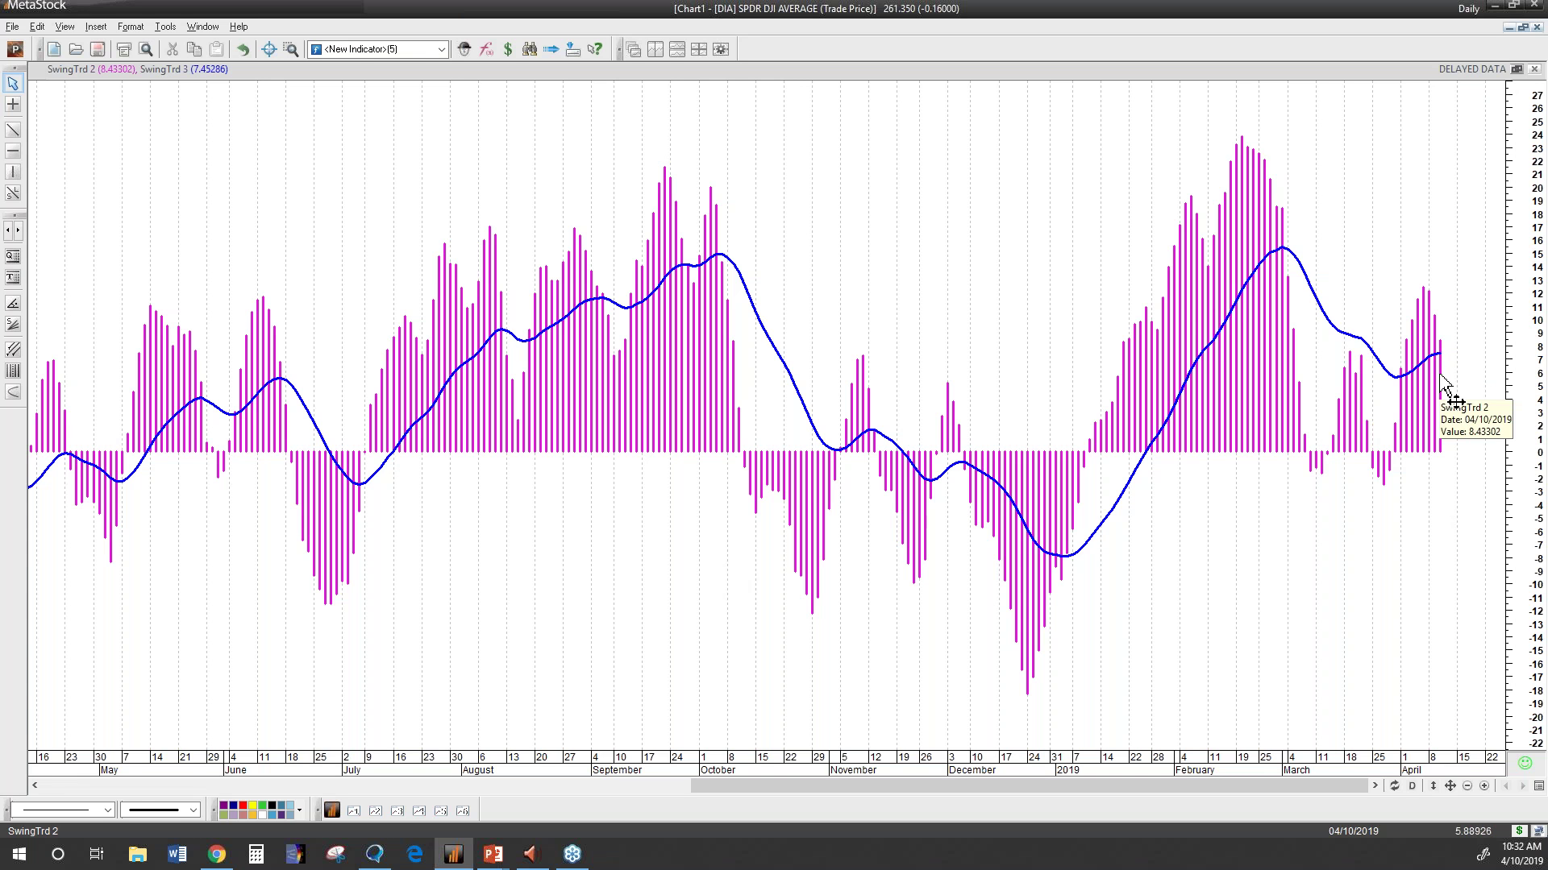
left_click(1516, 68)
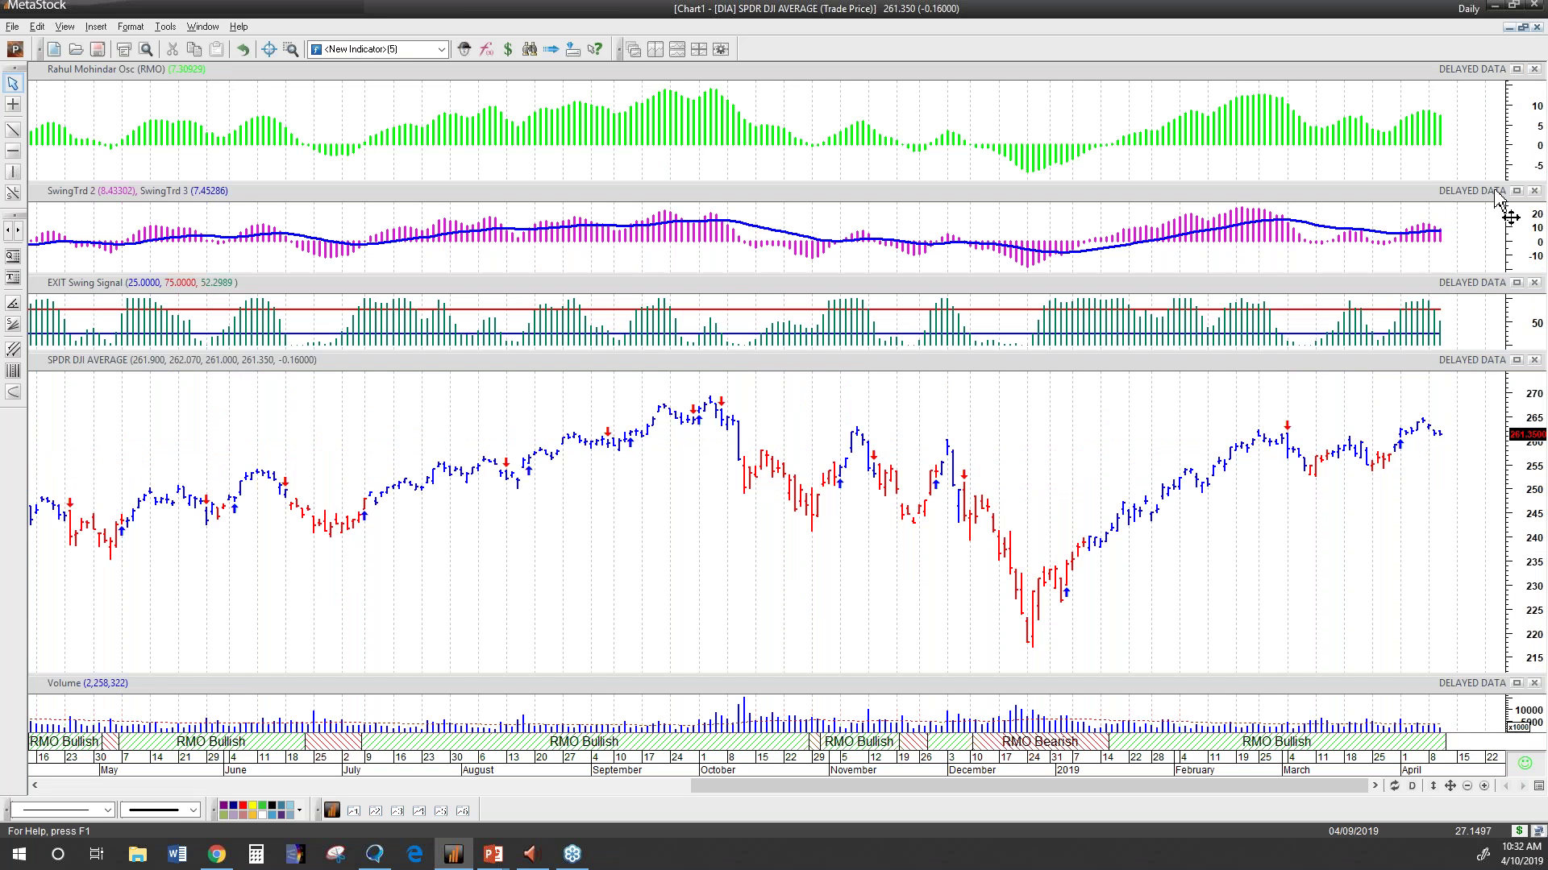
Switch to the RMO slide explaining that bullish trends allow buying but aren't a trigger.
mouse_move(1443, 127)
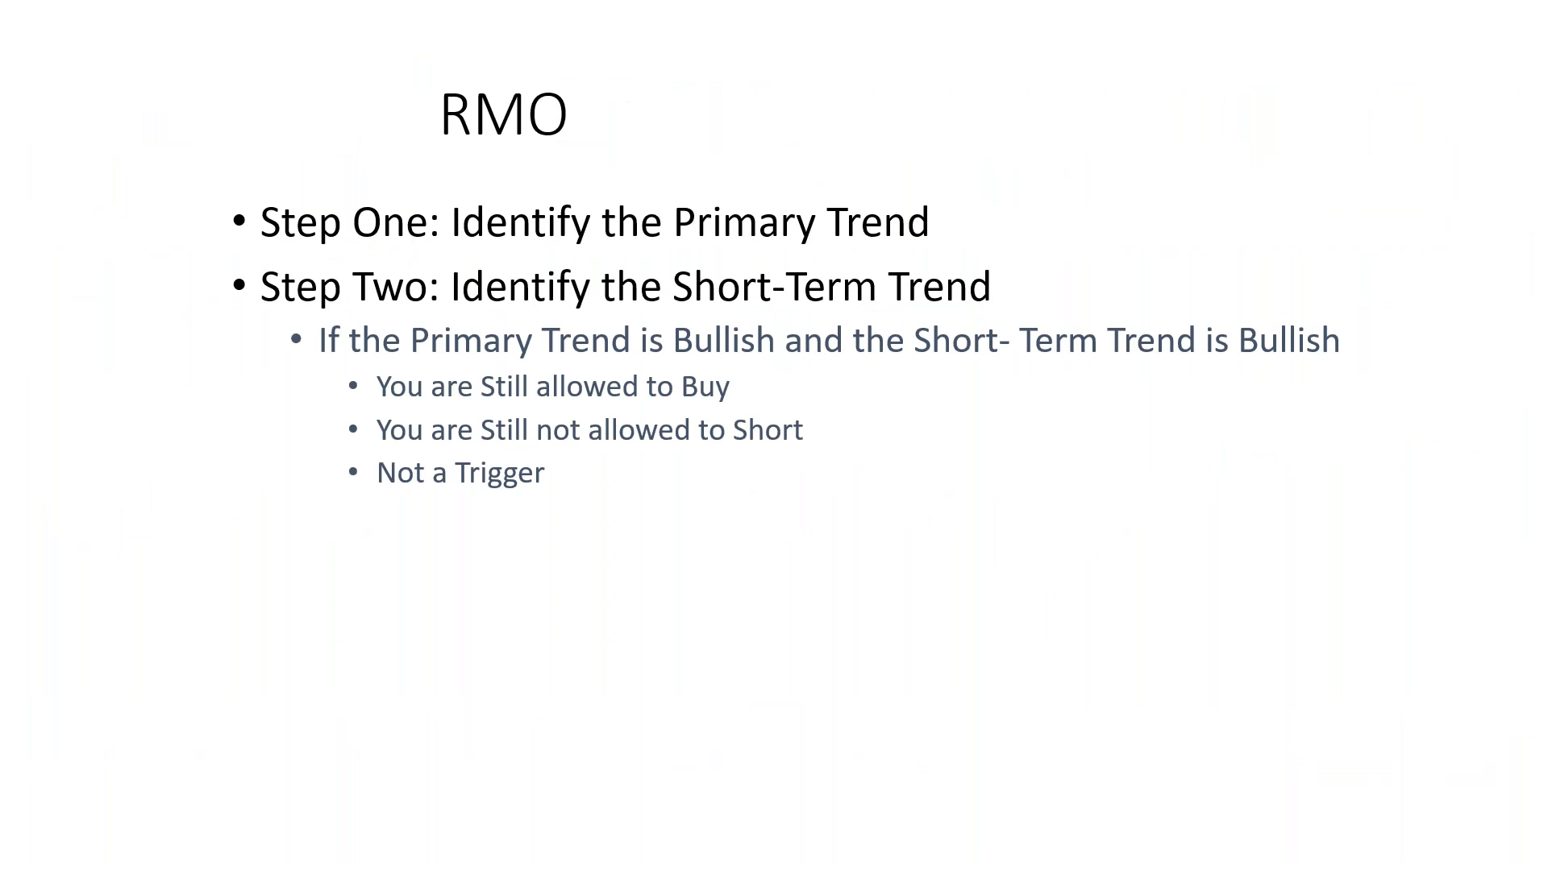
Advance two slides to 'Step Three: Identify the Trigger'.
key("Right")
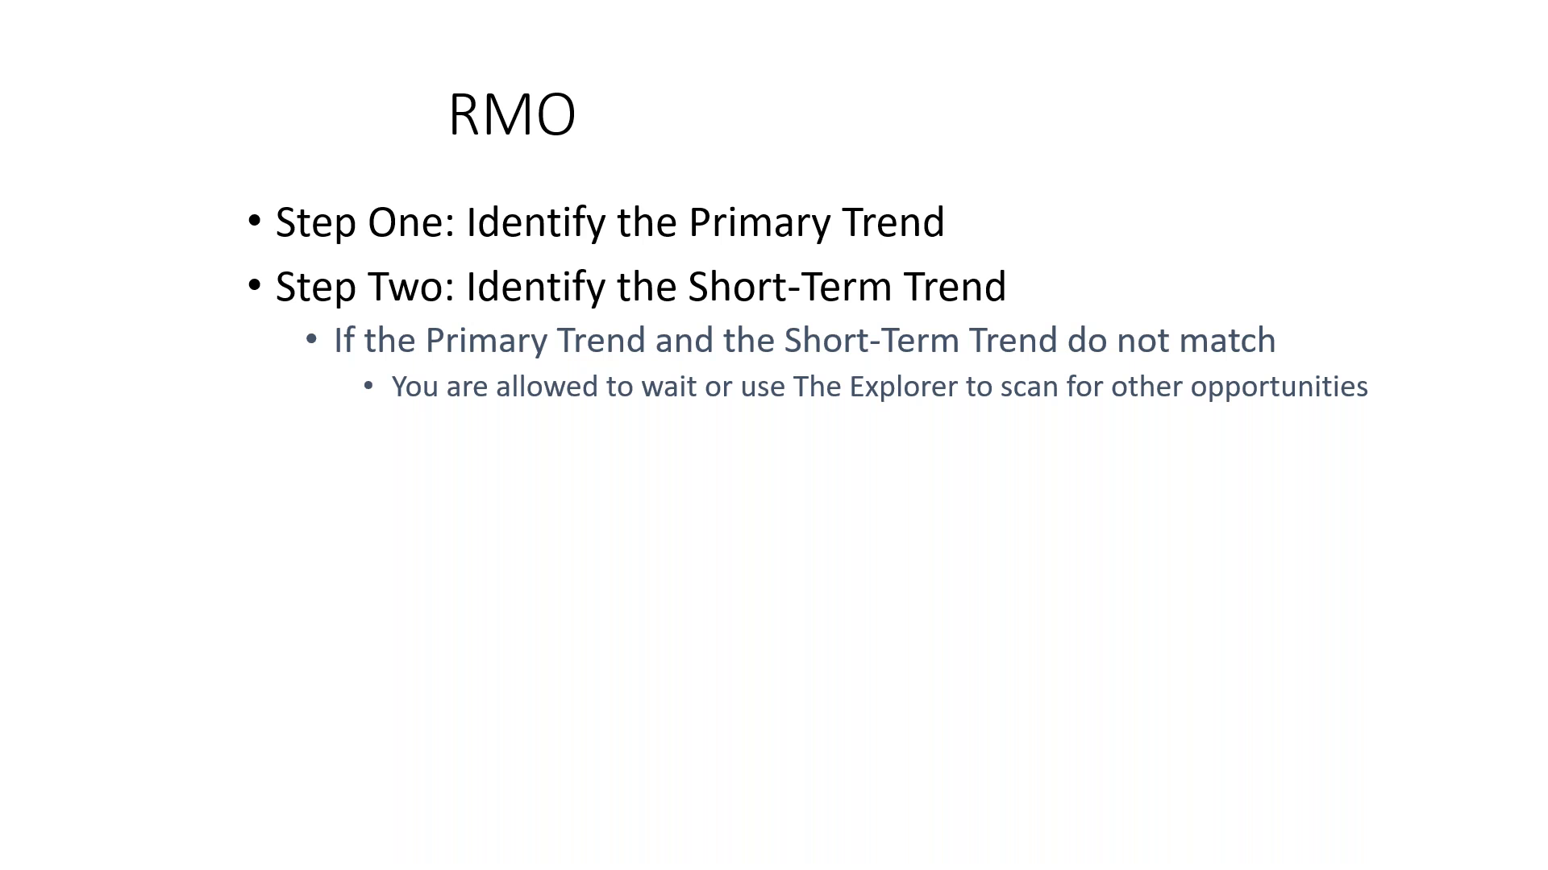
key("Right")
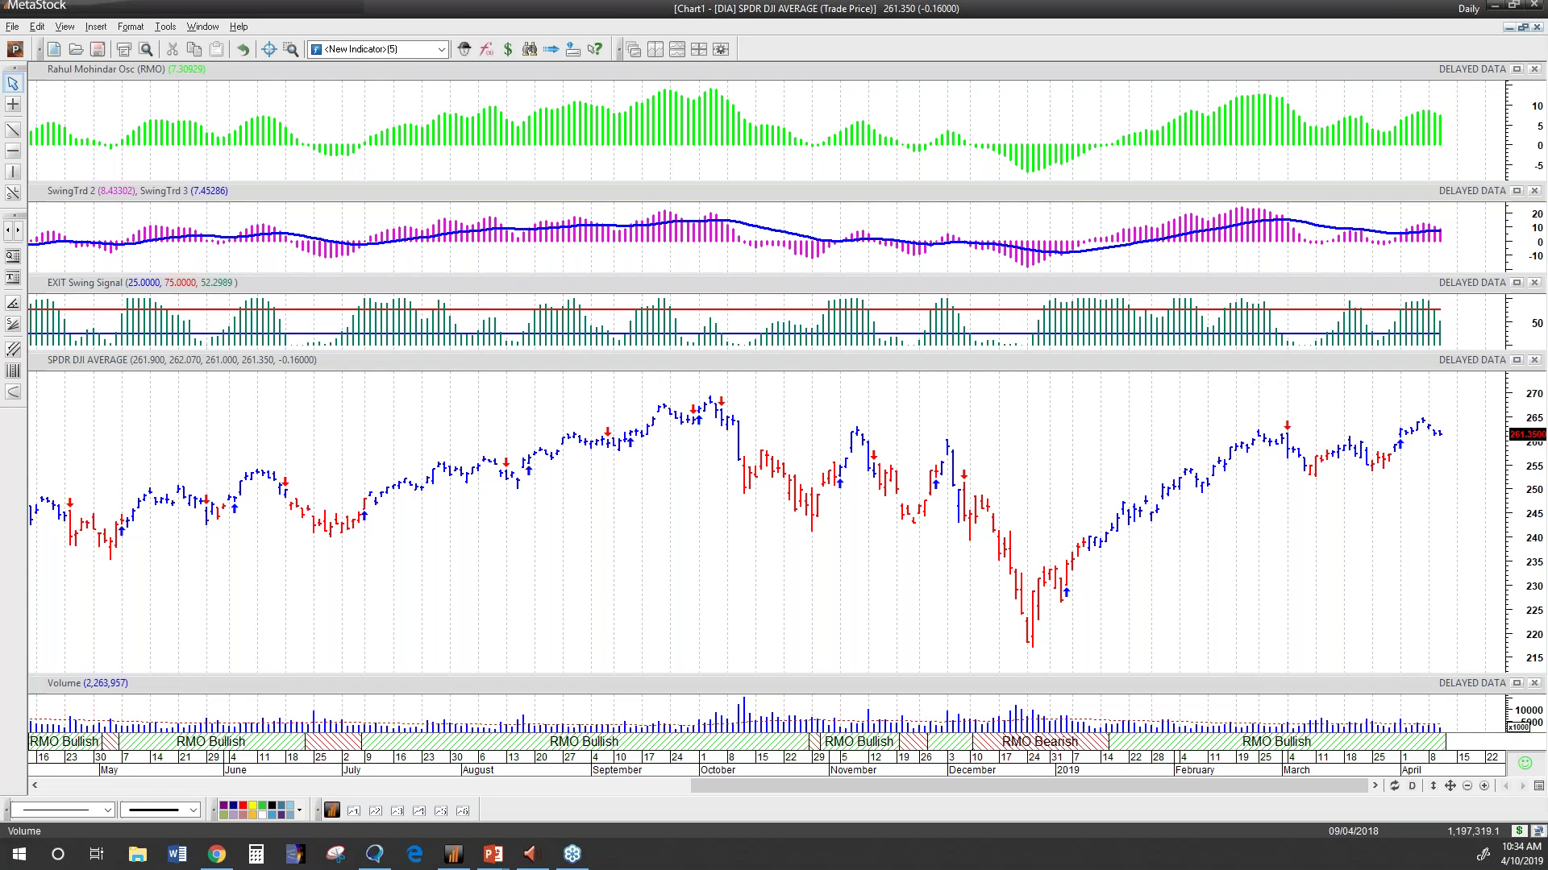
left_click(1516, 191)
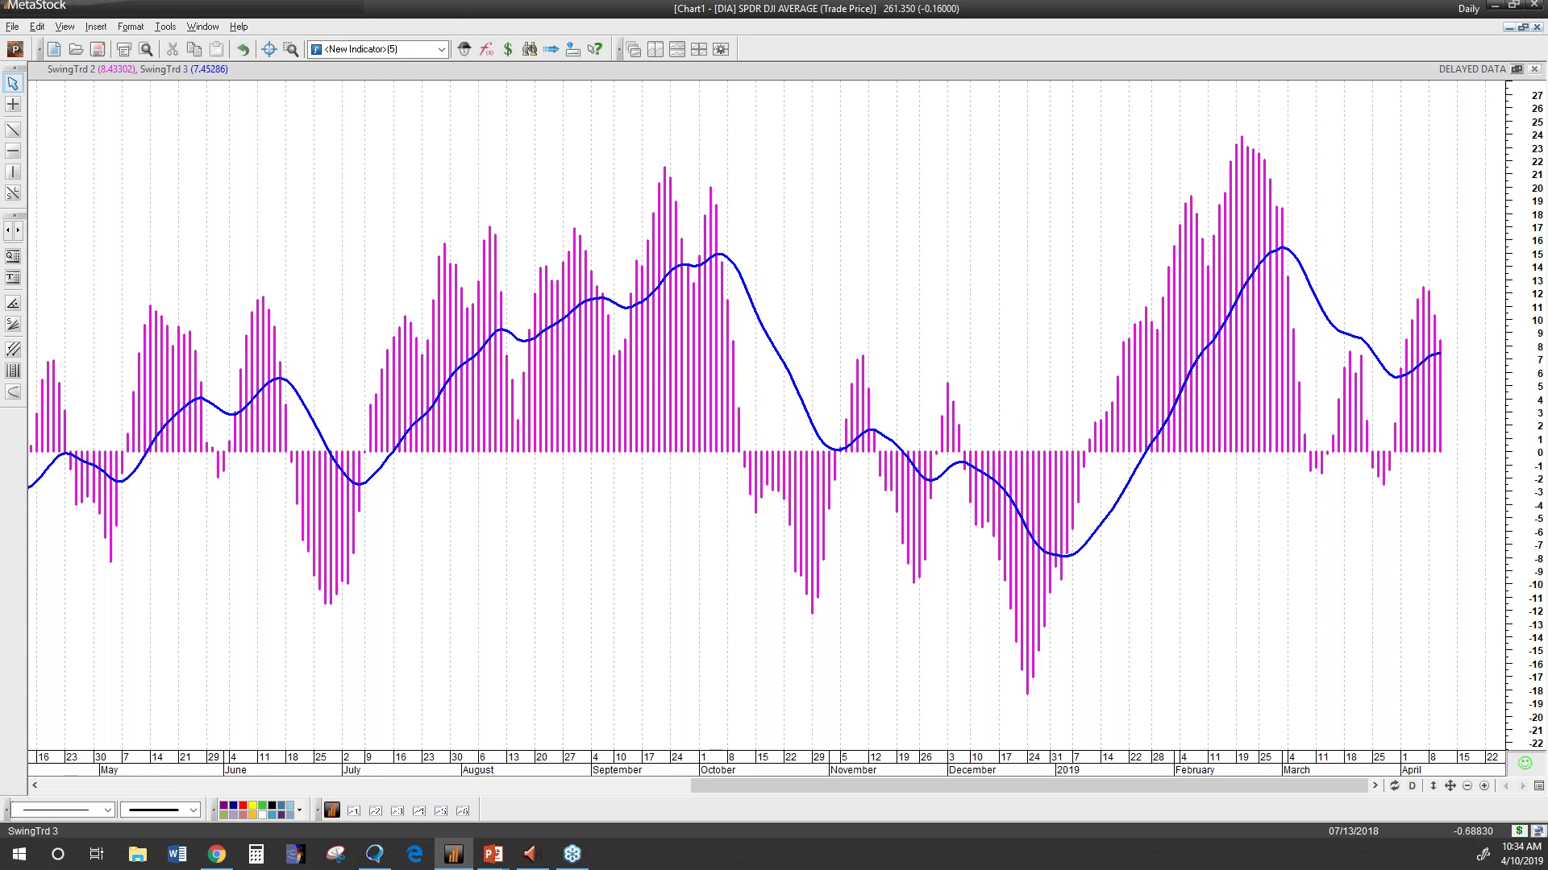
mouse_move(572, 354)
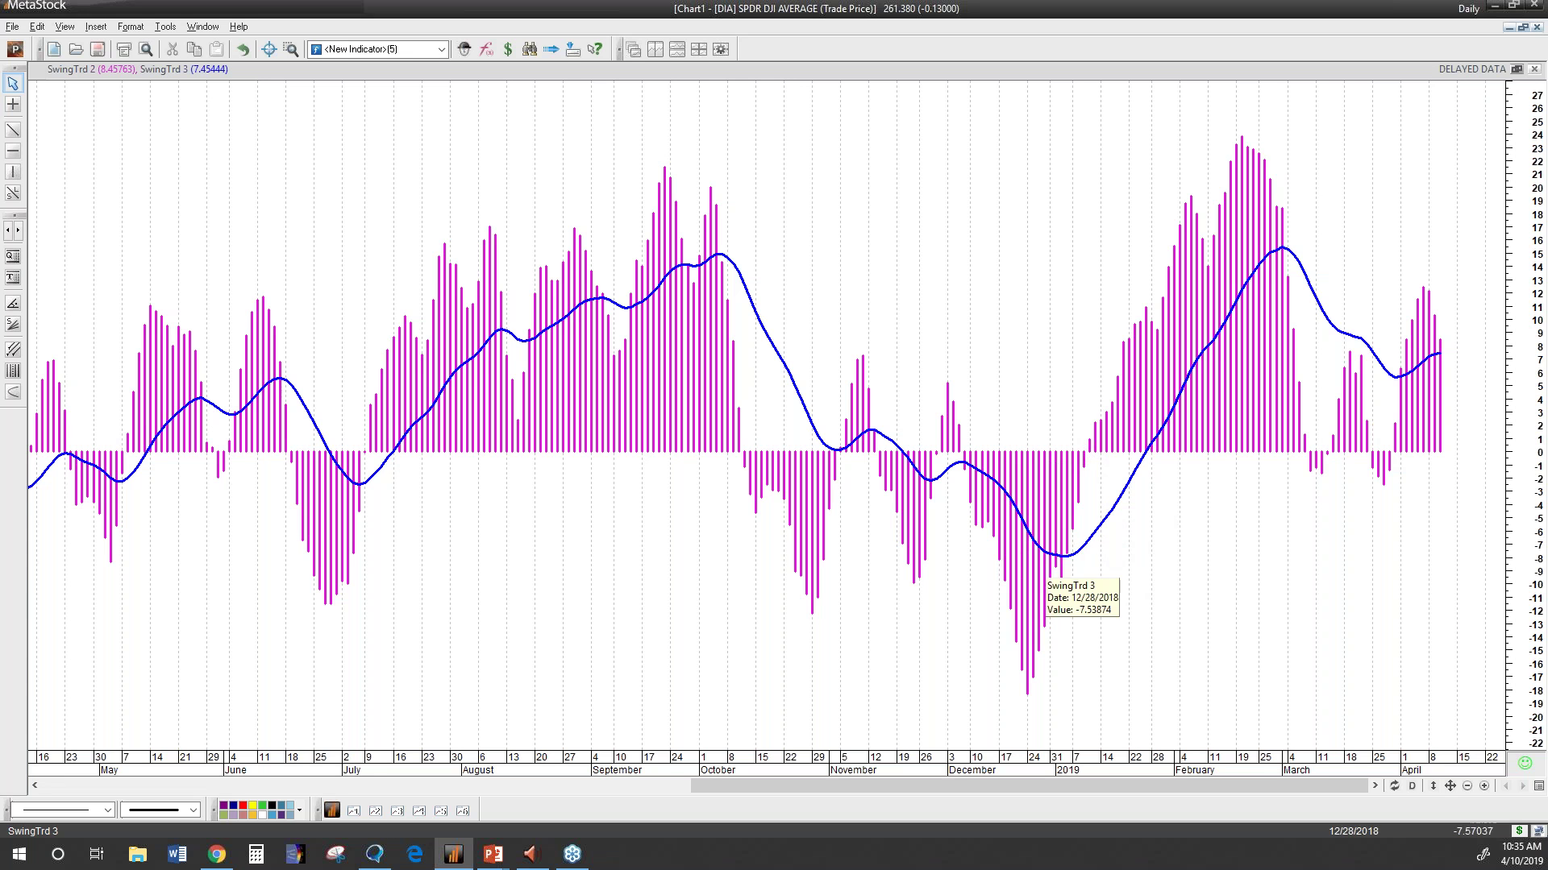
mouse_move(970, 472)
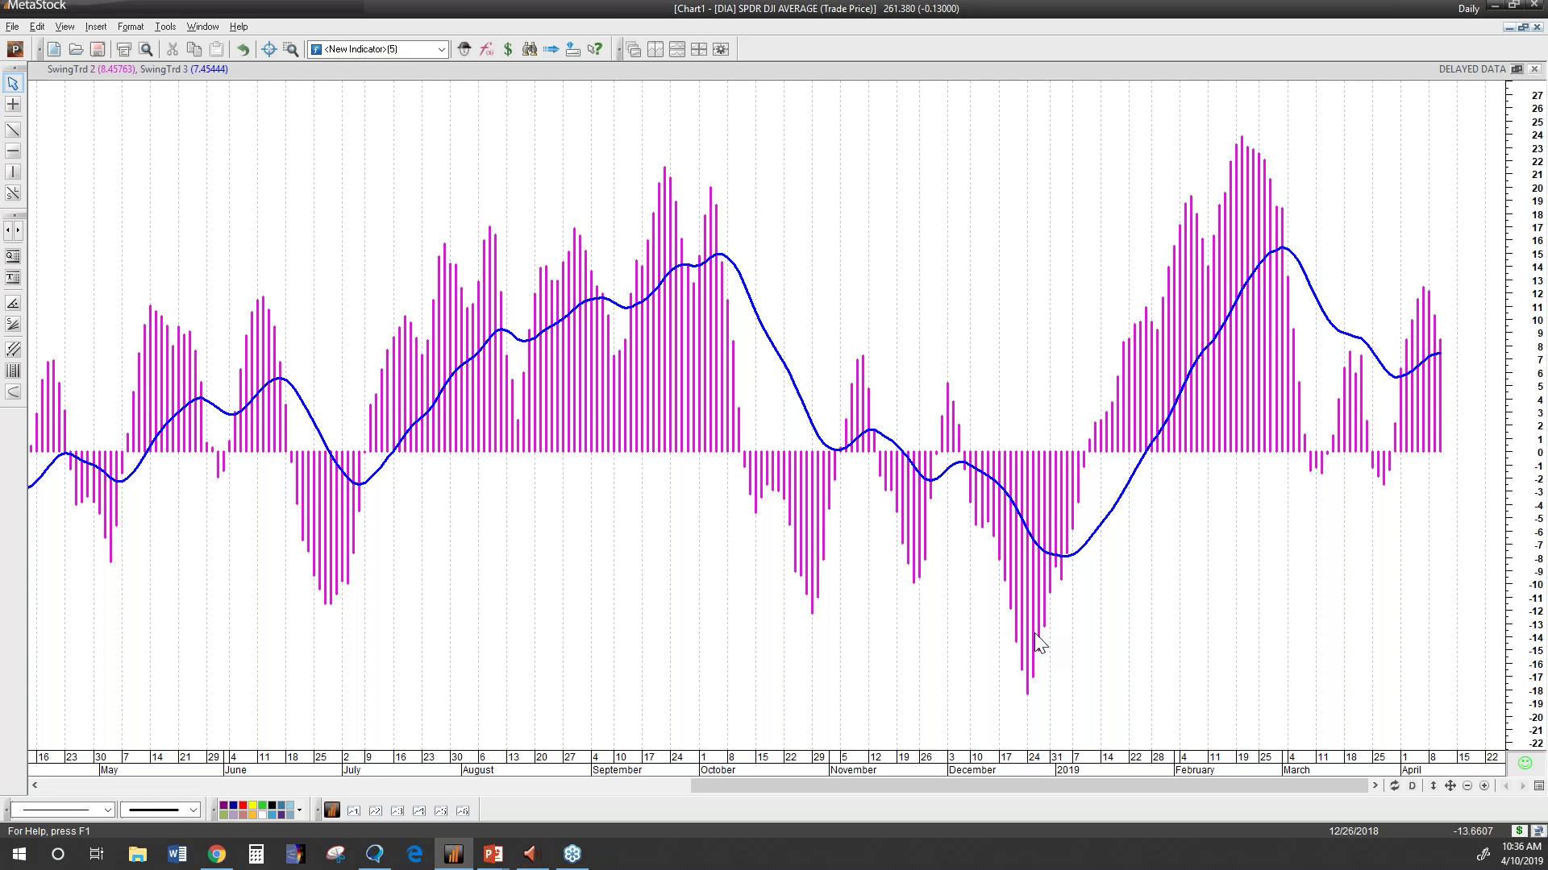
mouse_move(1000, 452)
left_click(1516, 70)
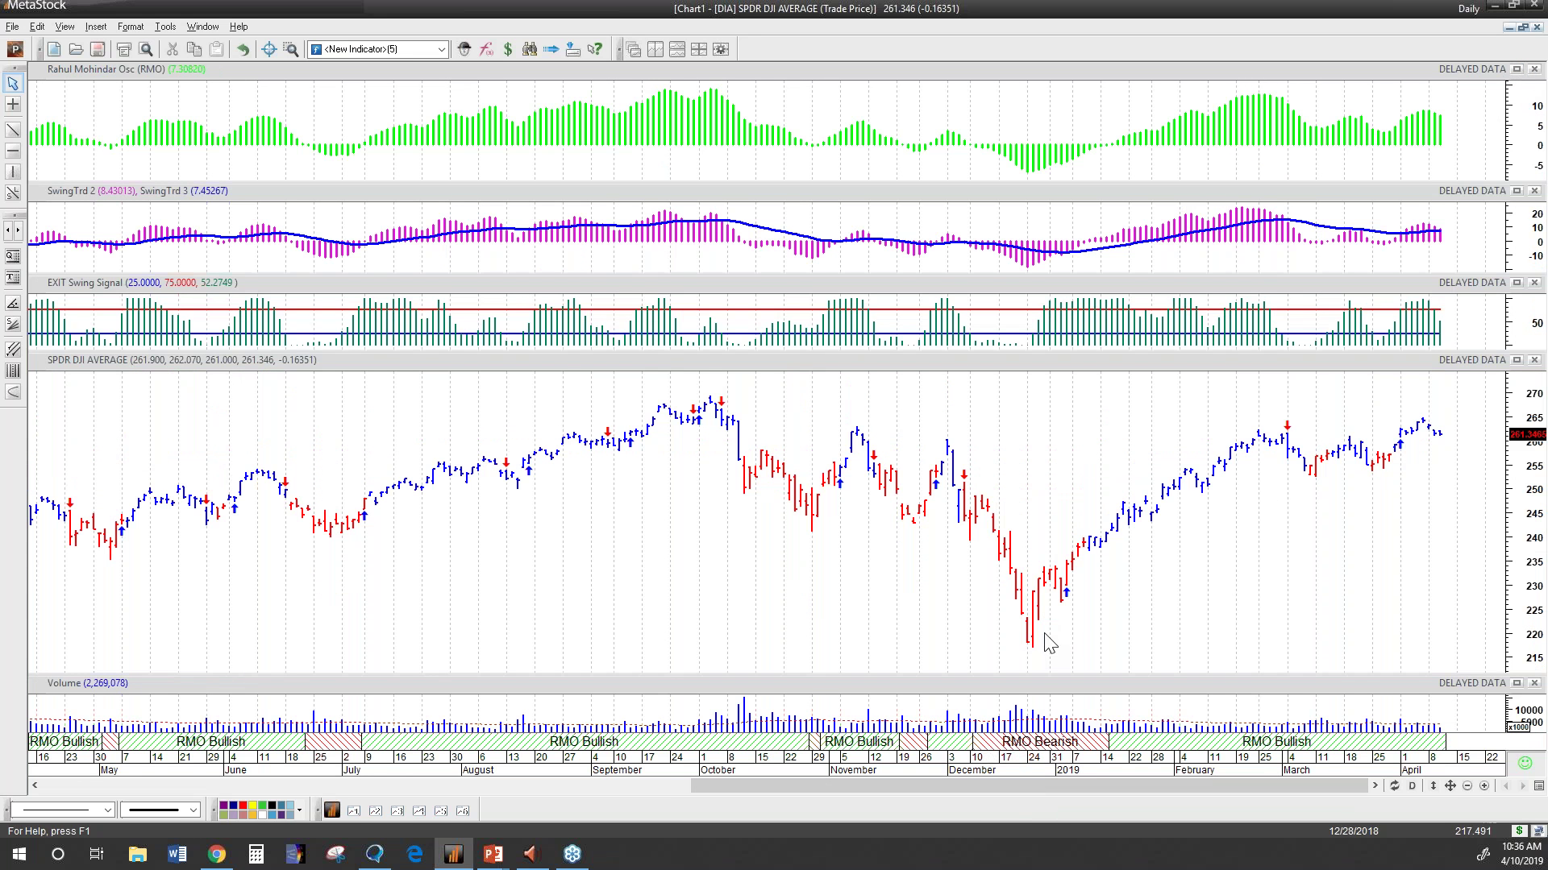
left_click(1516, 191)
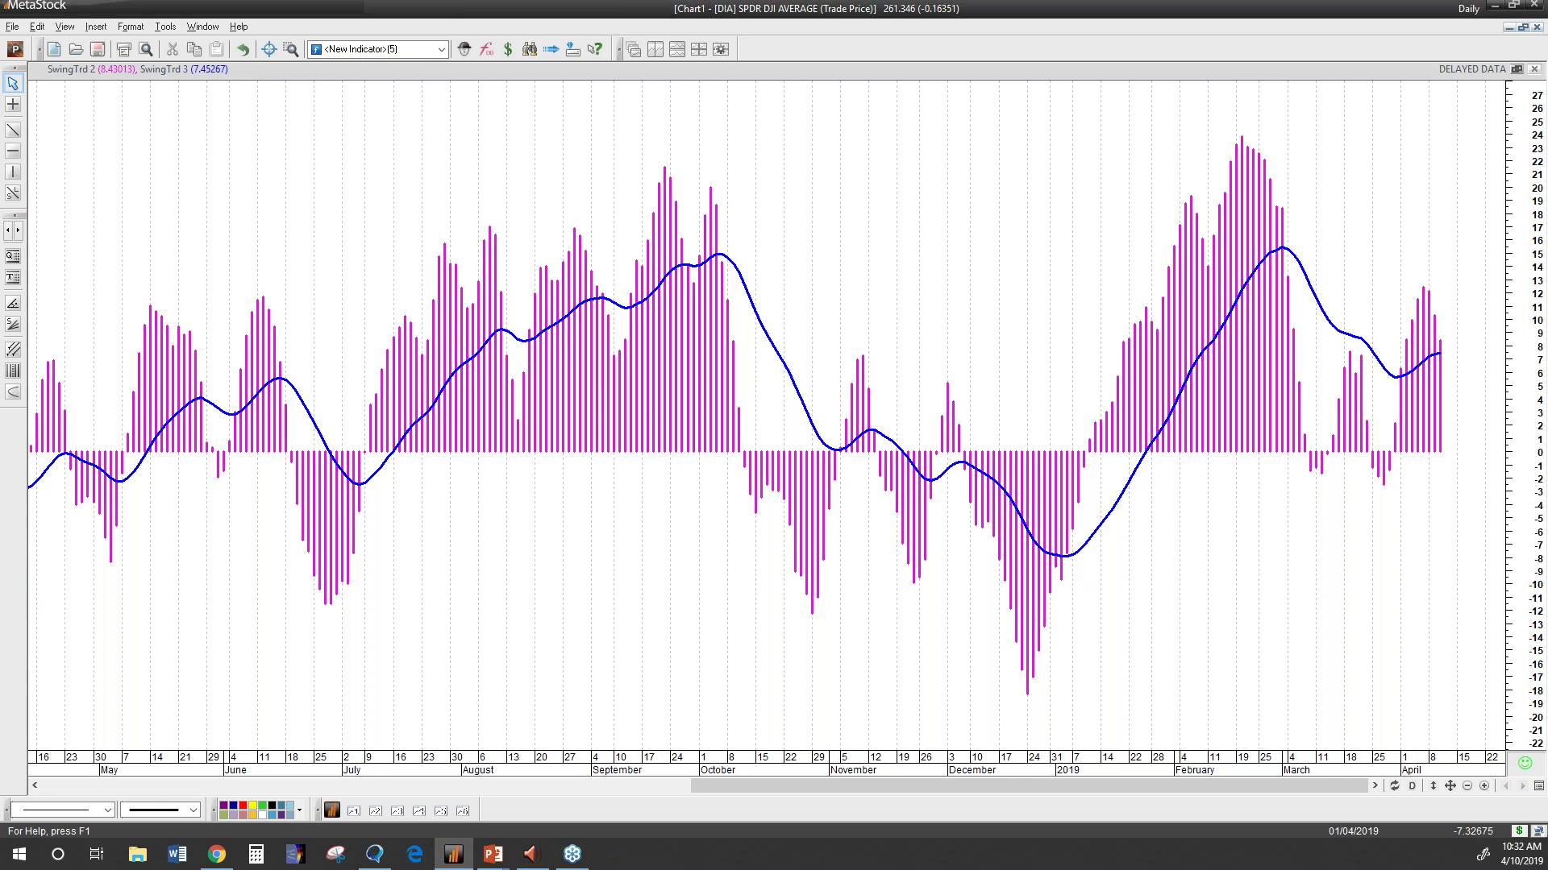
Read a SwingTrd 3 value, then restore all five DIA chart panes.
mouse_move(1072, 556)
left_click(1519, 69)
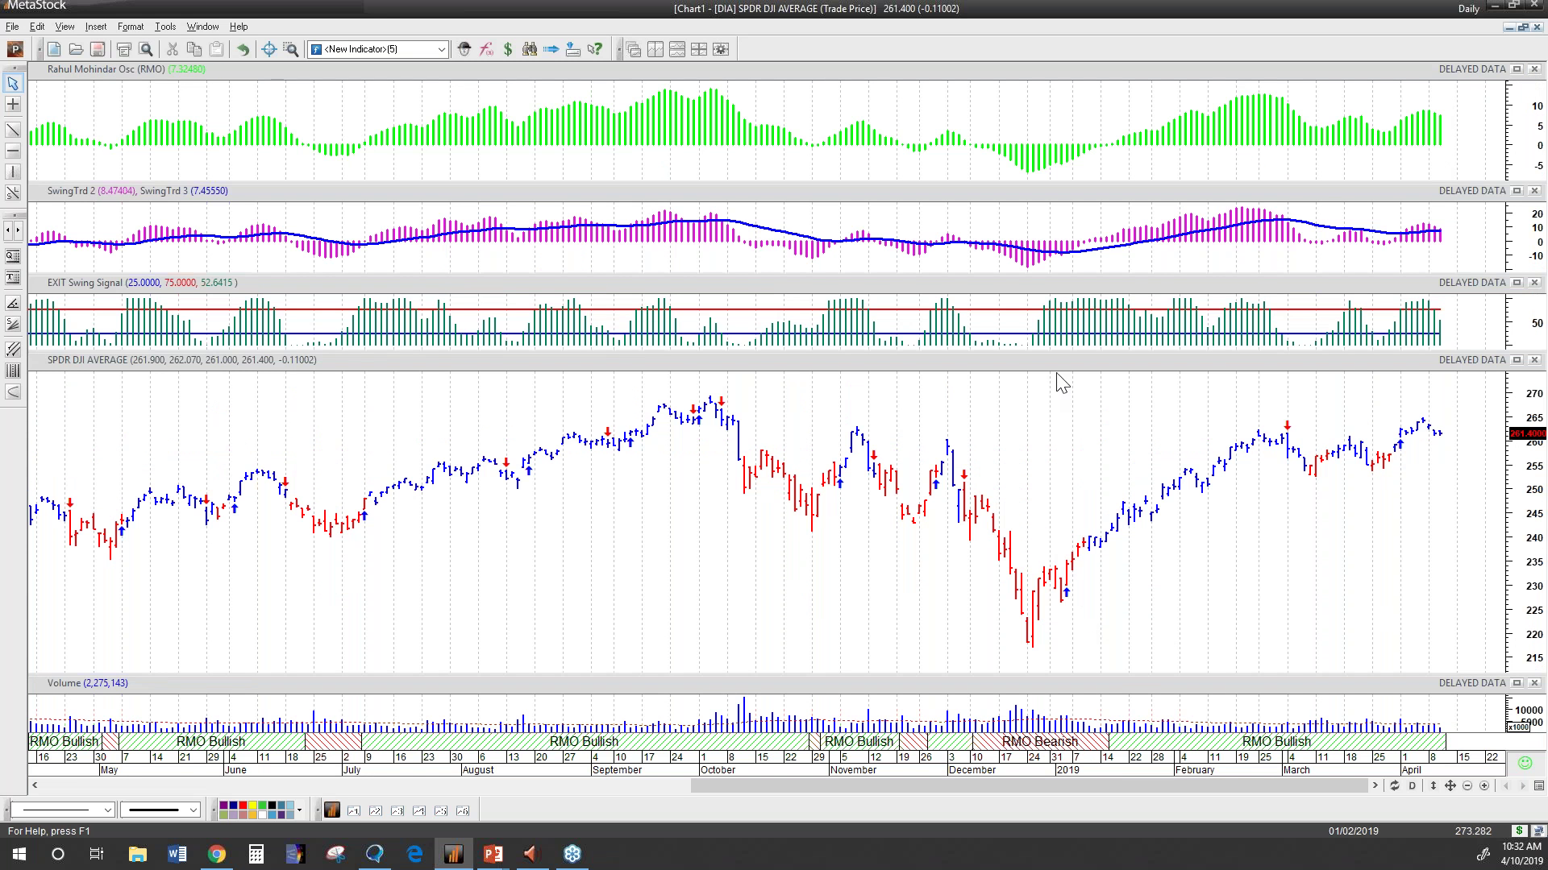
Zoom into the December–January lows, then zoom back out three steps to show mid-November onward.
mouse_move(1068, 603)
left_click(291, 49)
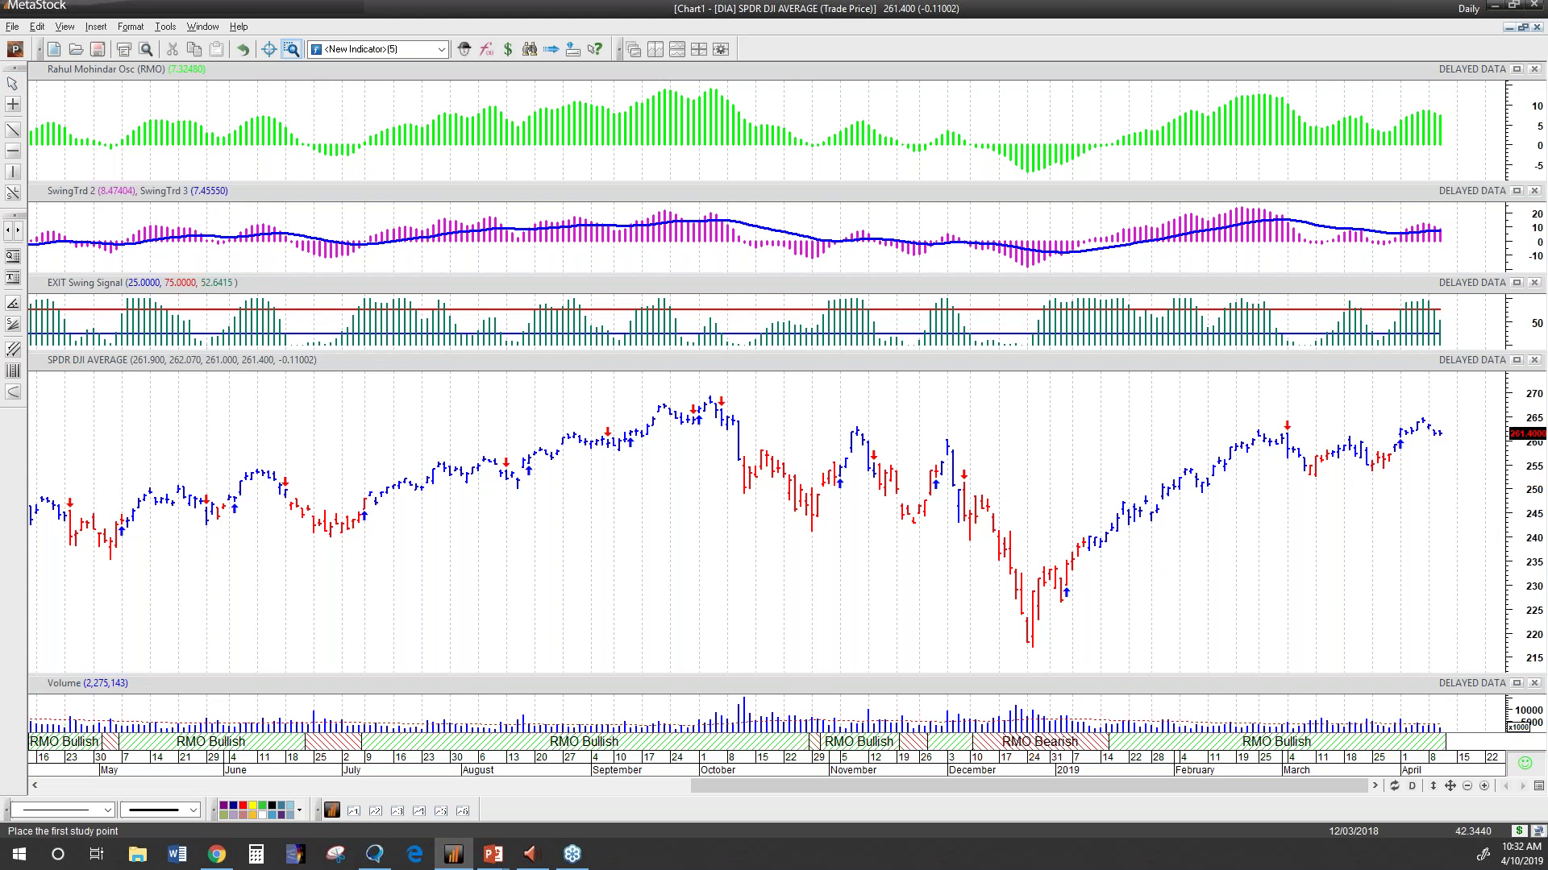
left_click_drag(1029, 640, 1151, 474)
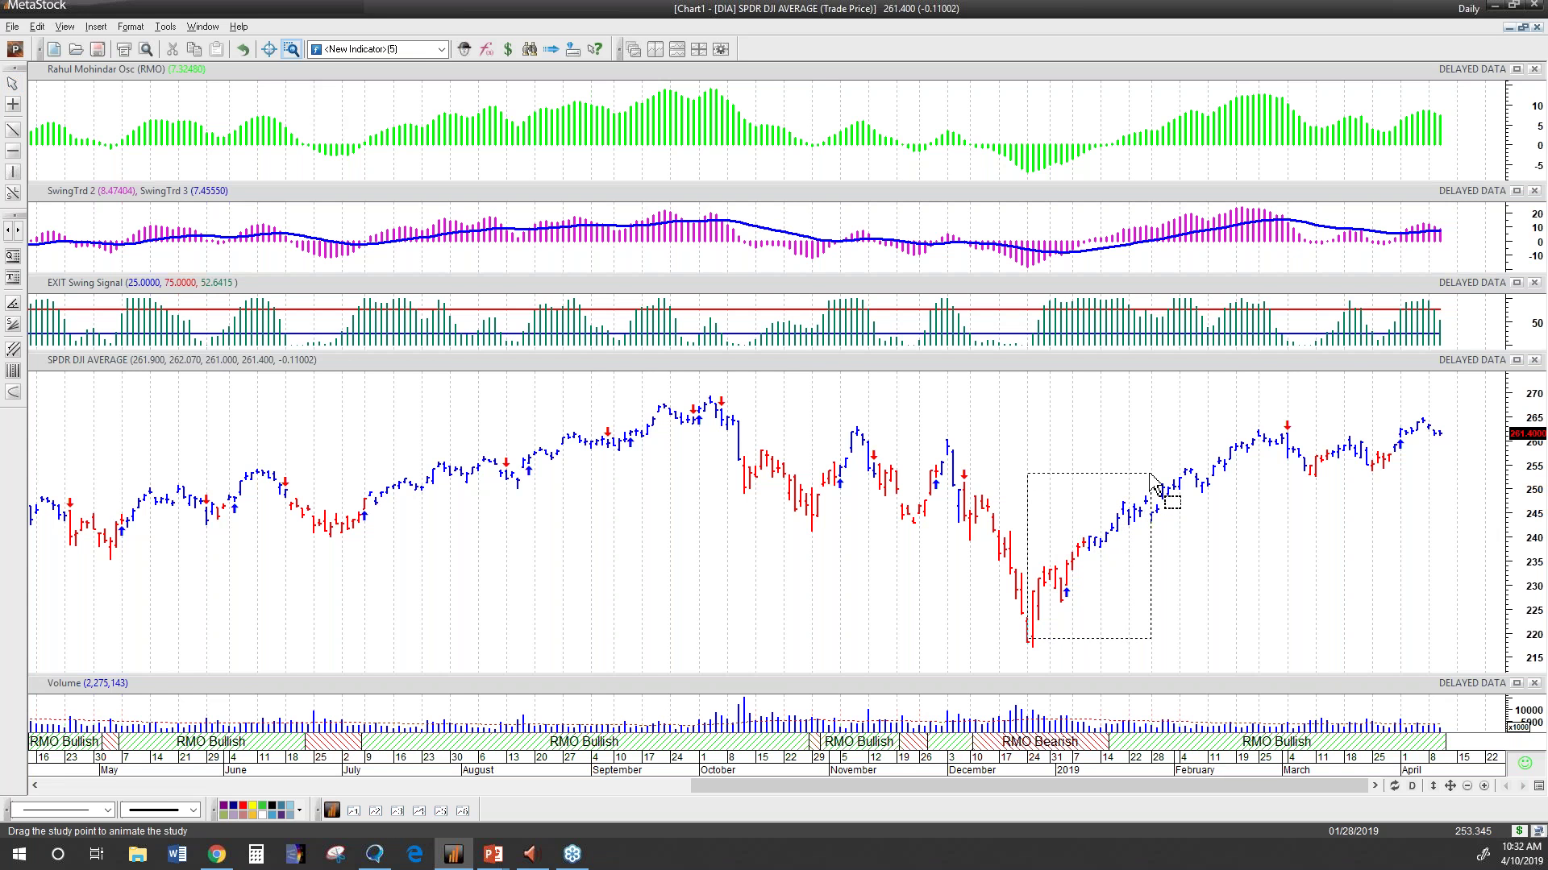
left_click_drag(1150, 475, 1152, 477)
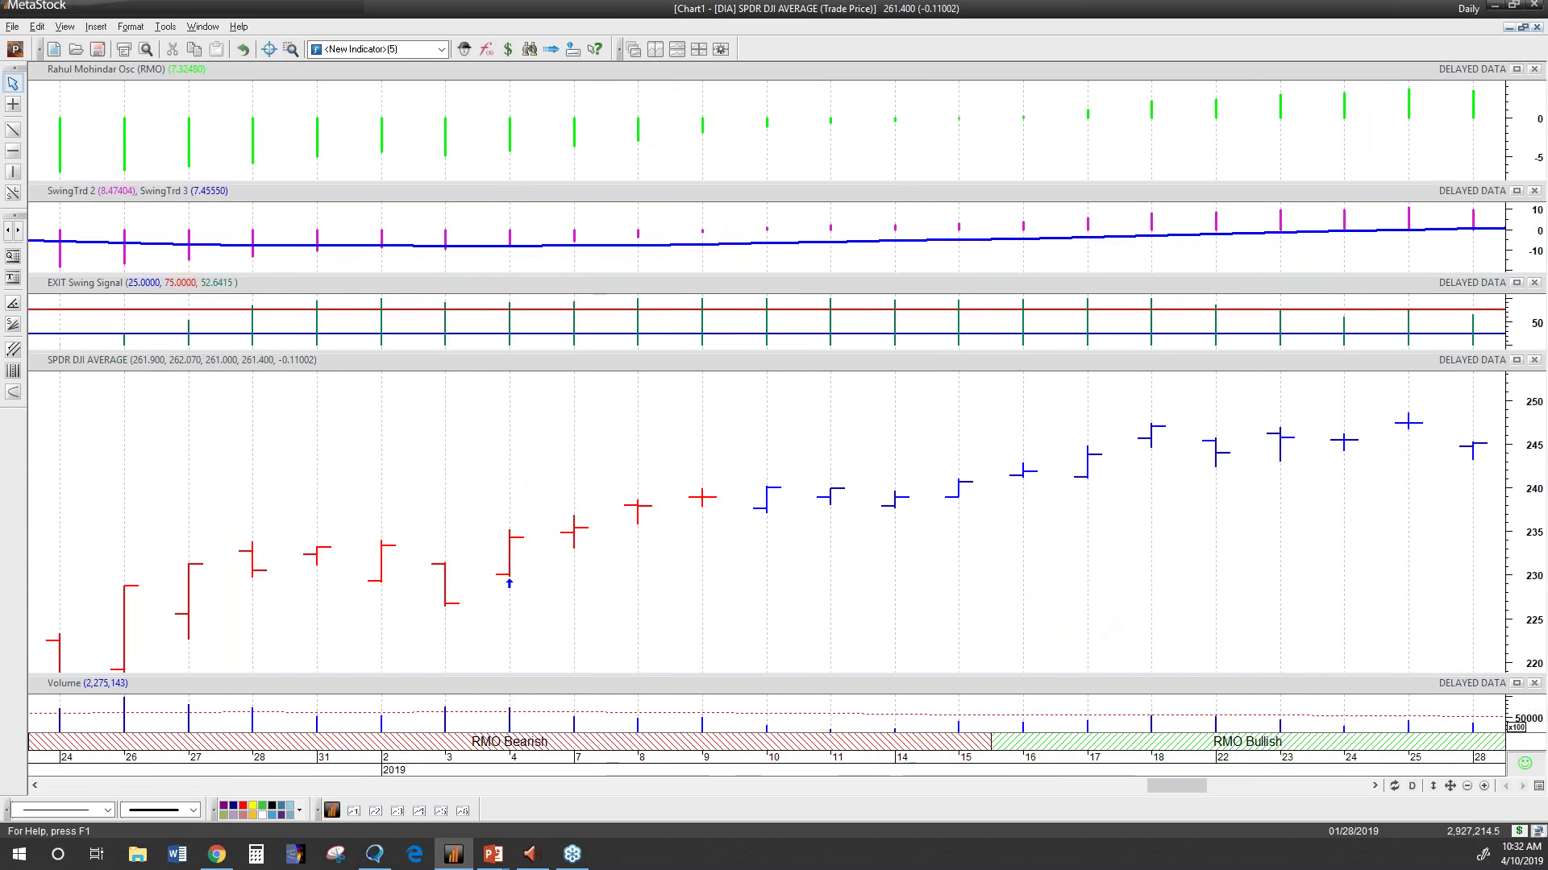
left_click(1466, 785)
left_click(1467, 786)
left_click(1466, 786)
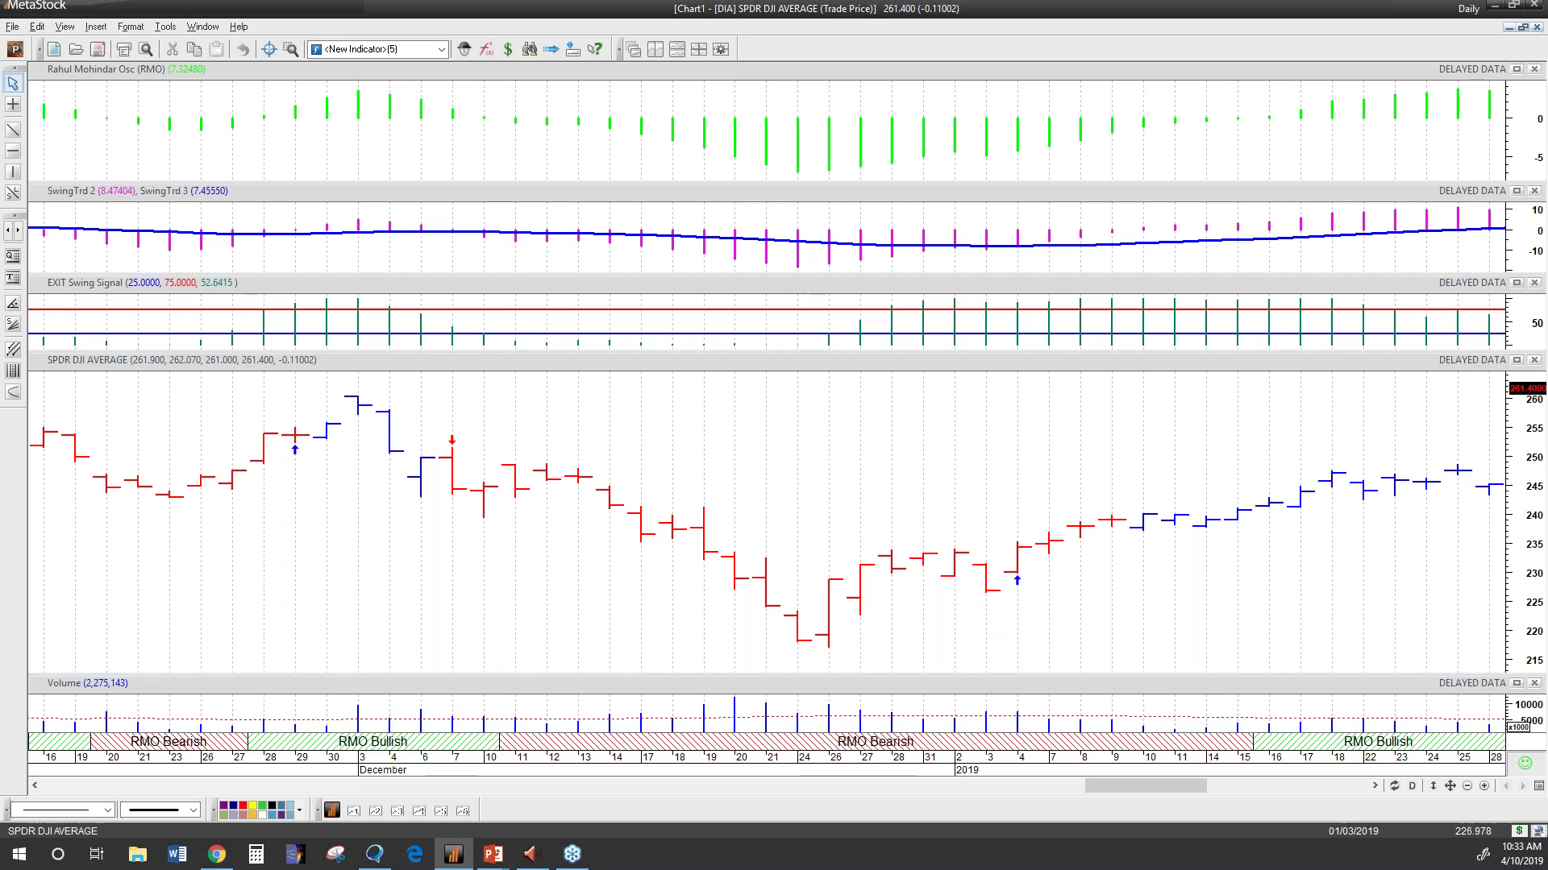
Inspect the buy arrows on November 29 and January 4 and the December 7 sell arrow.
mouse_move(1016, 579)
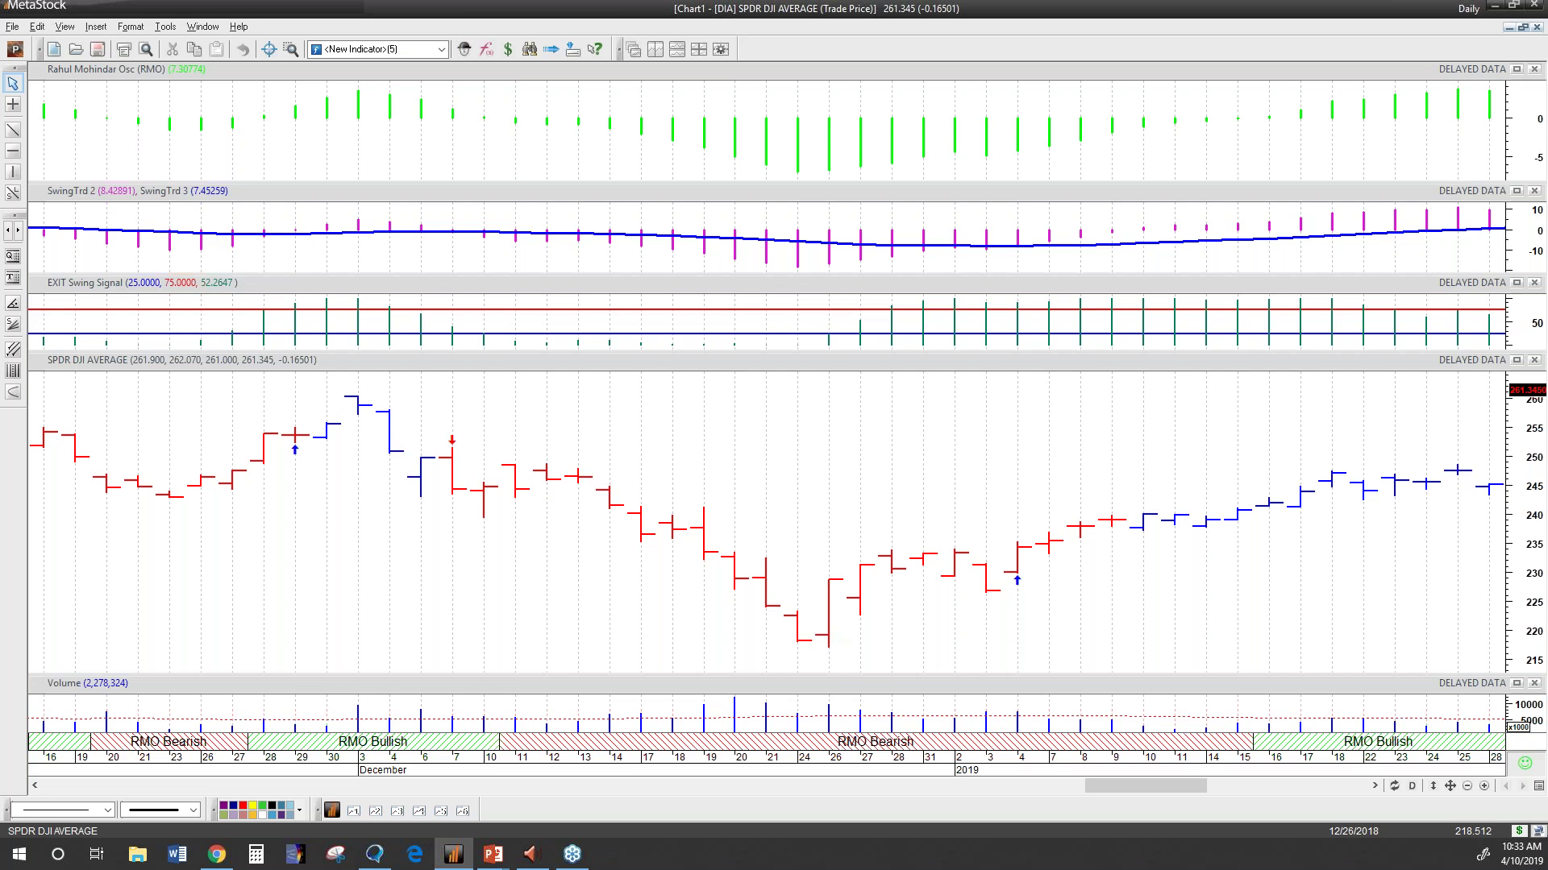
mouse_move(830, 642)
left_click(13, 173)
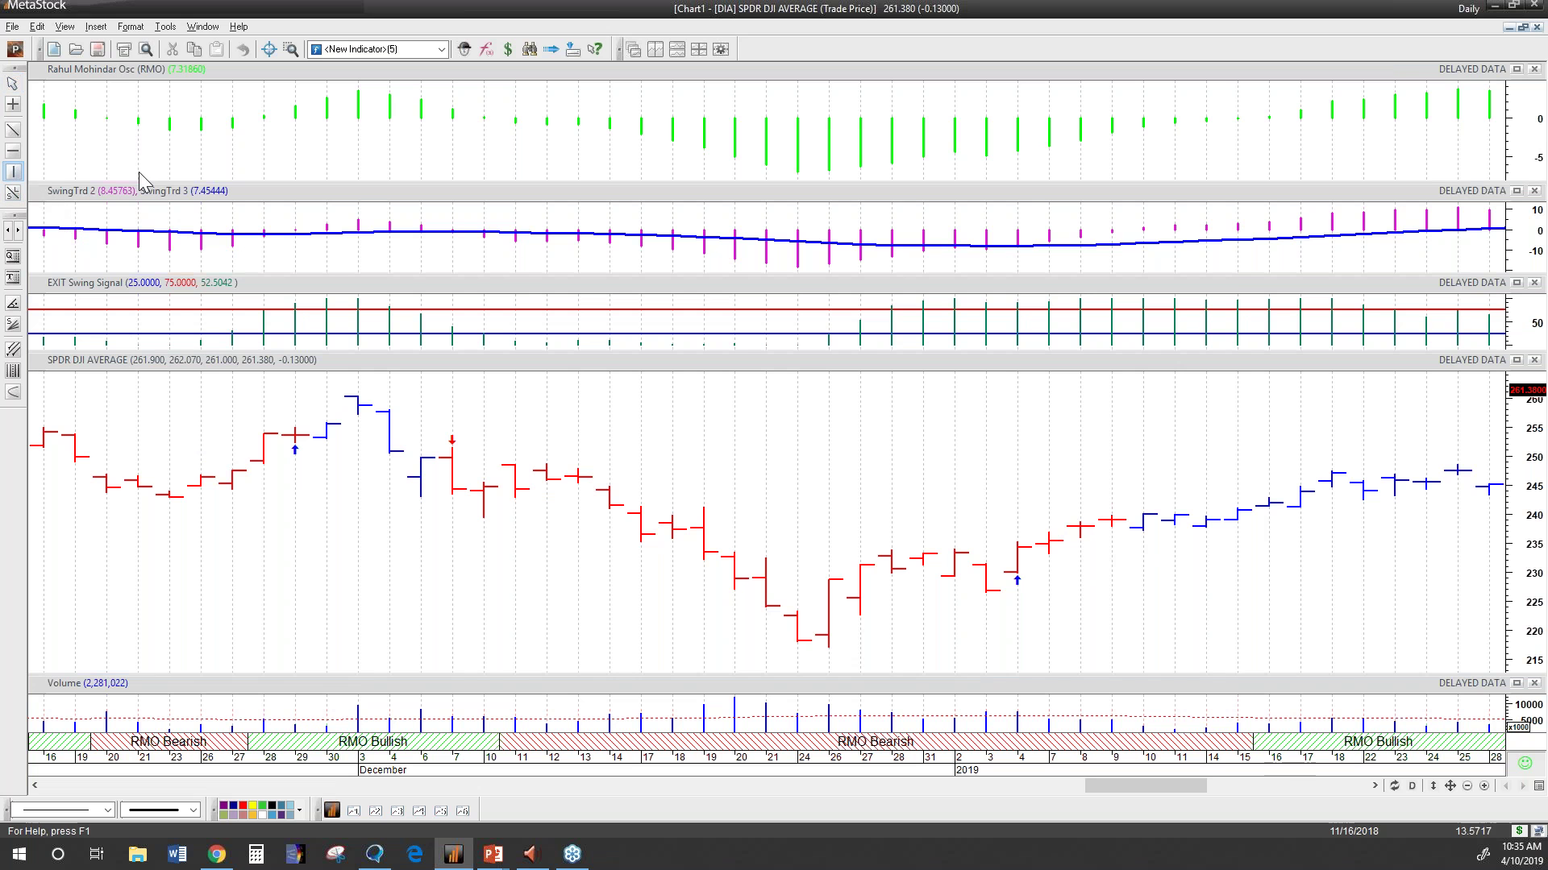
left_click(1272, 579)
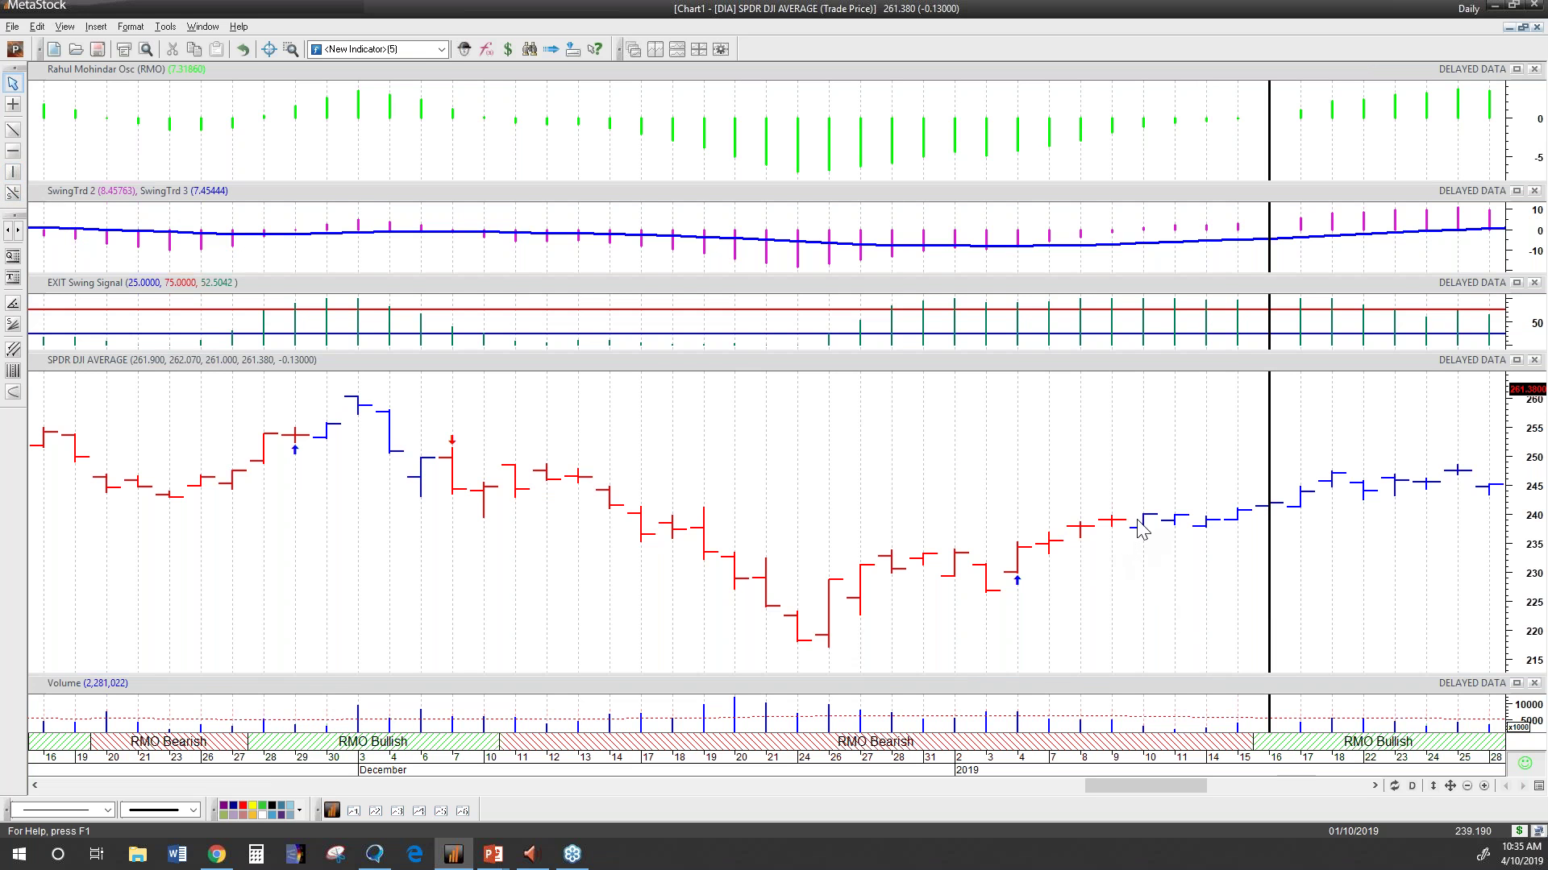
mouse_move(1146, 535)
mouse_move(1016, 584)
left_click(1270, 504)
key("Delete")
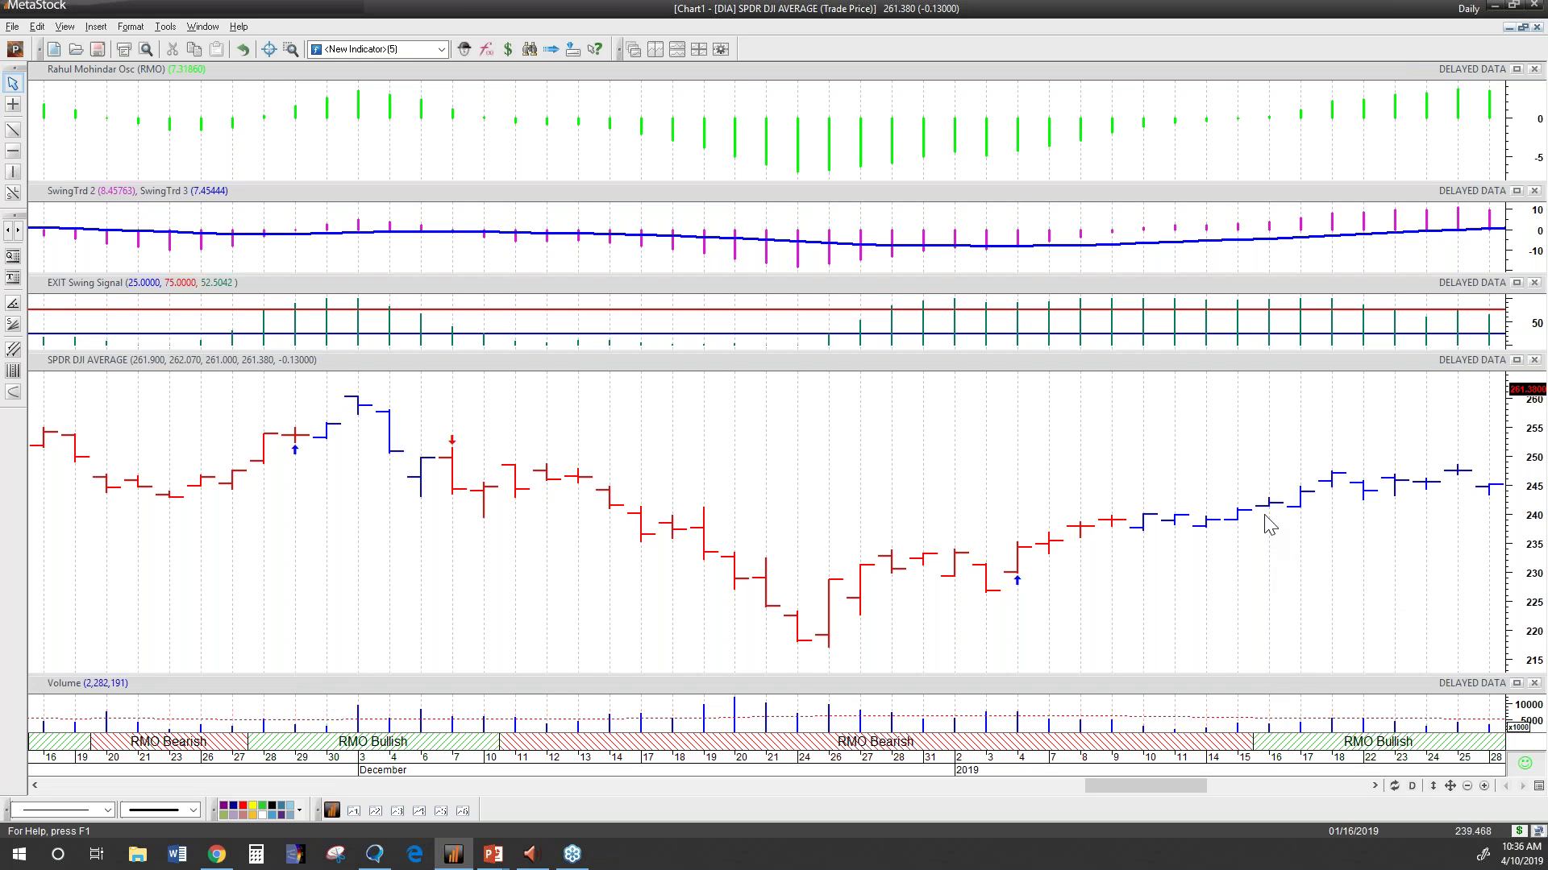
mouse_move(1271, 504)
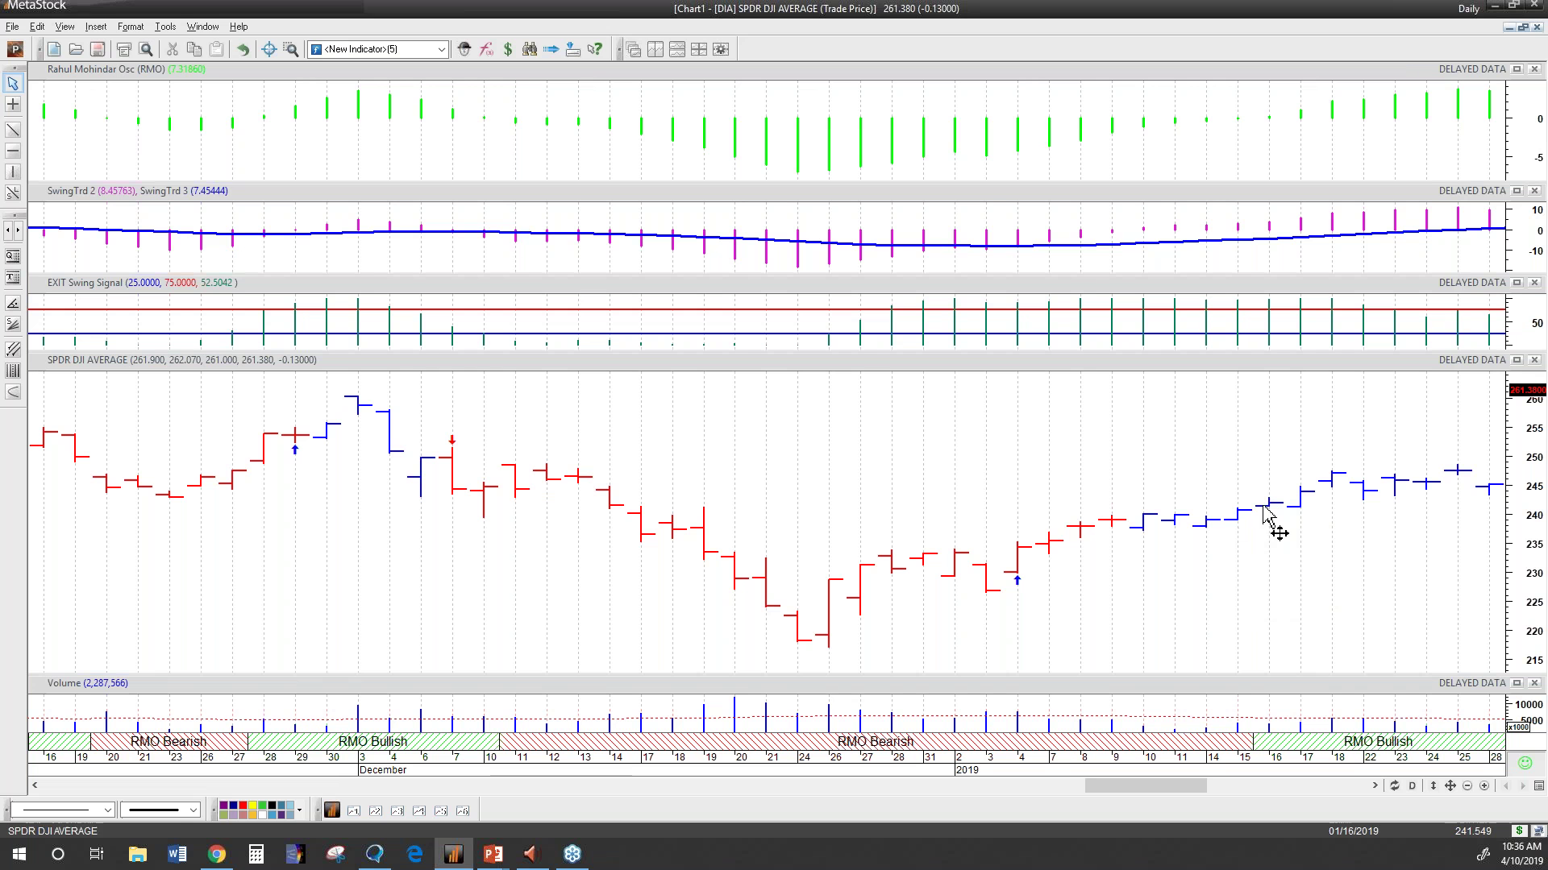
Place a horizontal support line near 243.5 on the DIA price pane.
left_click(13, 152)
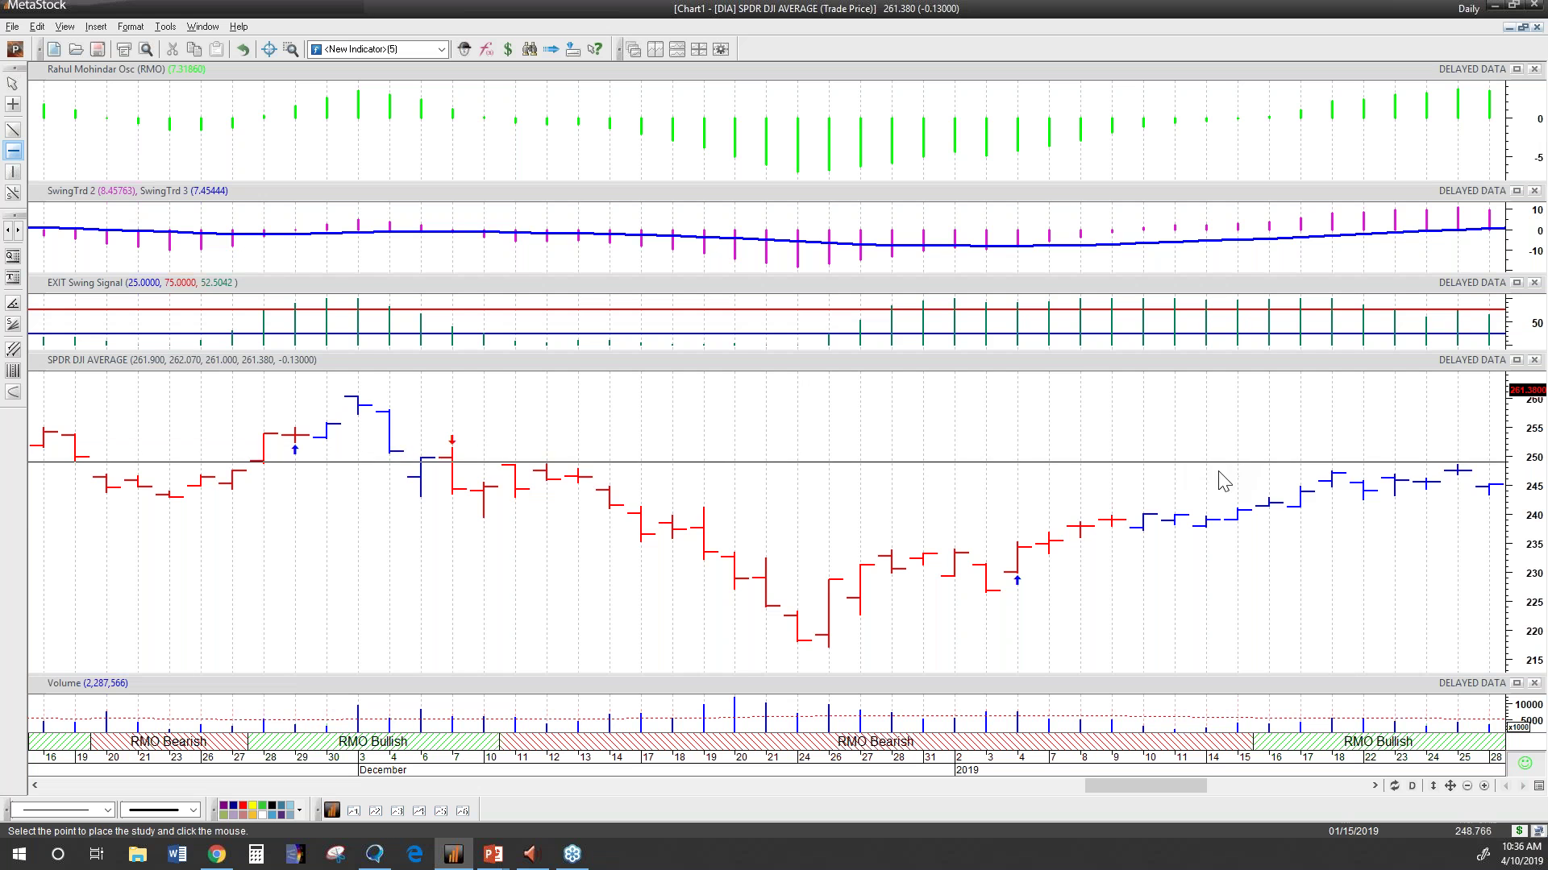
left_click(1255, 496)
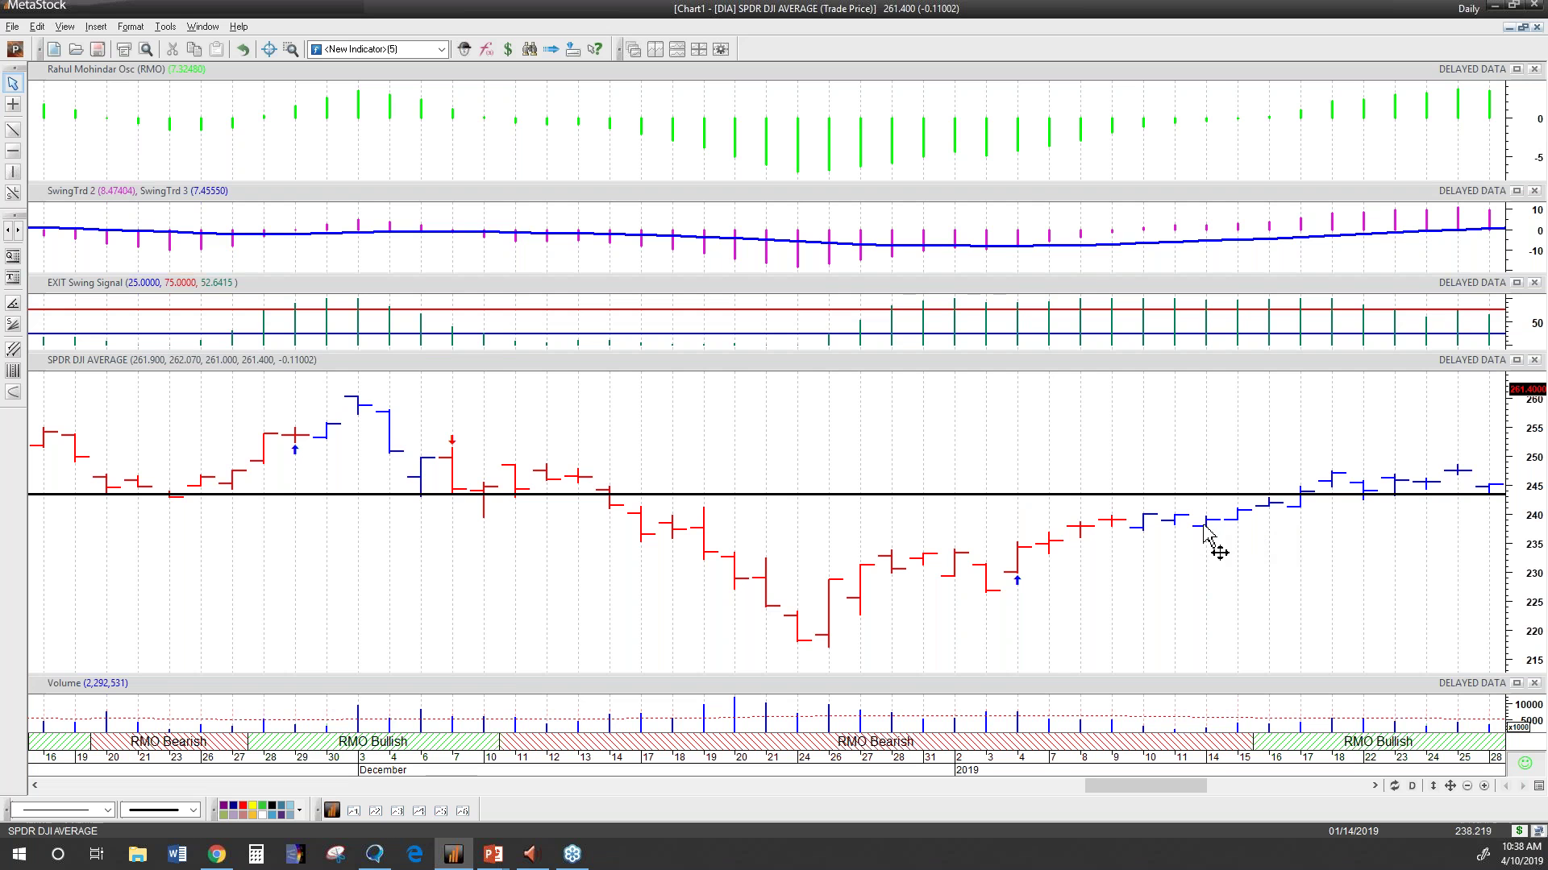
mouse_move(1203, 529)
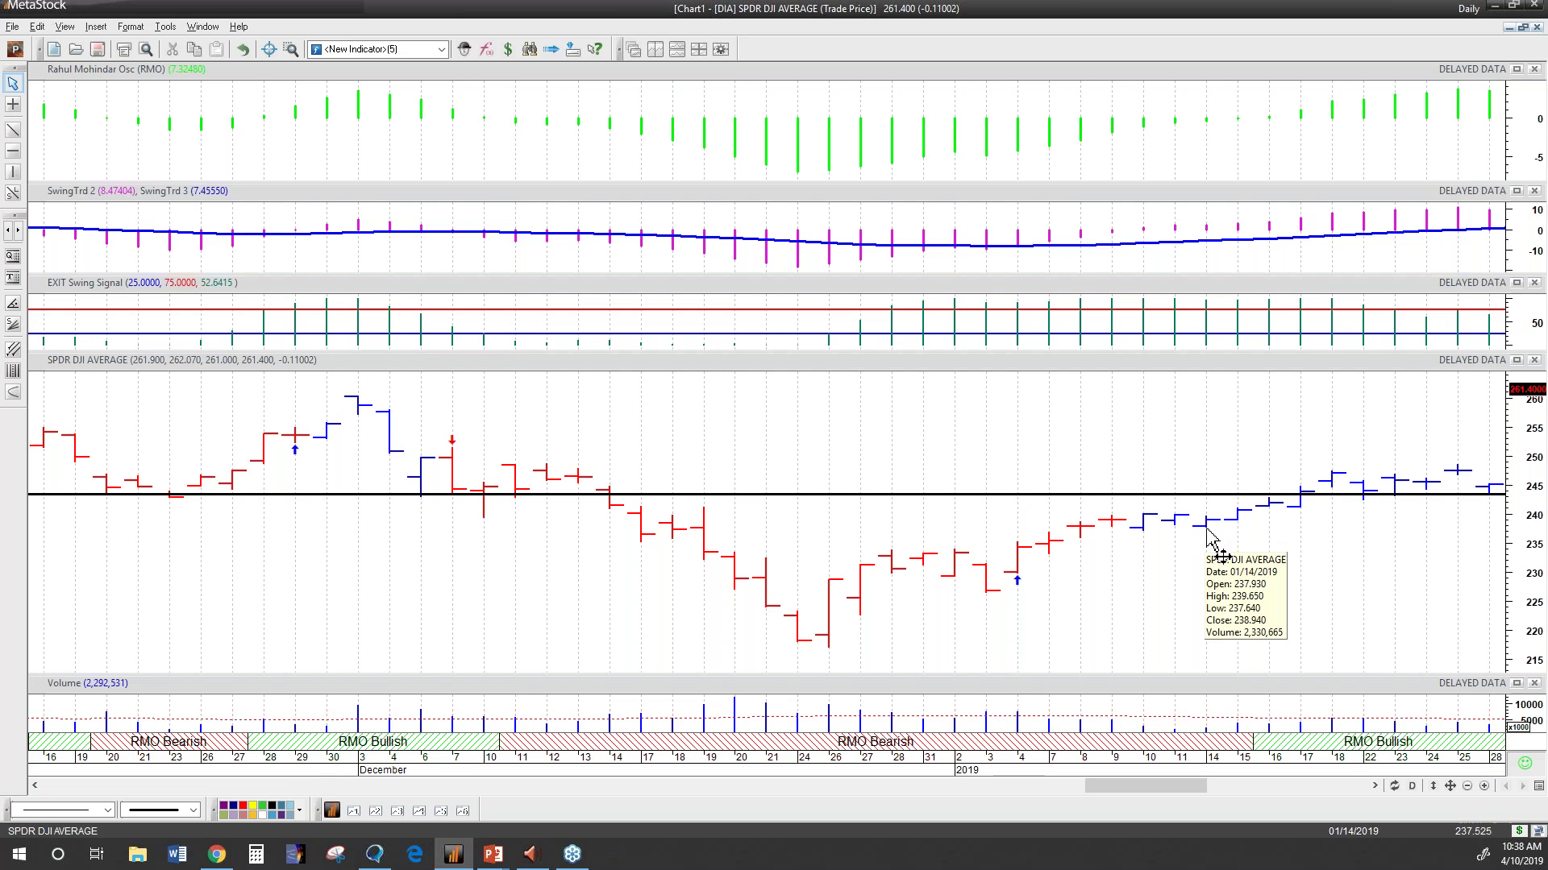
Add a second horizontal support line near 237, below the 243.5 line.
left_click(13, 129)
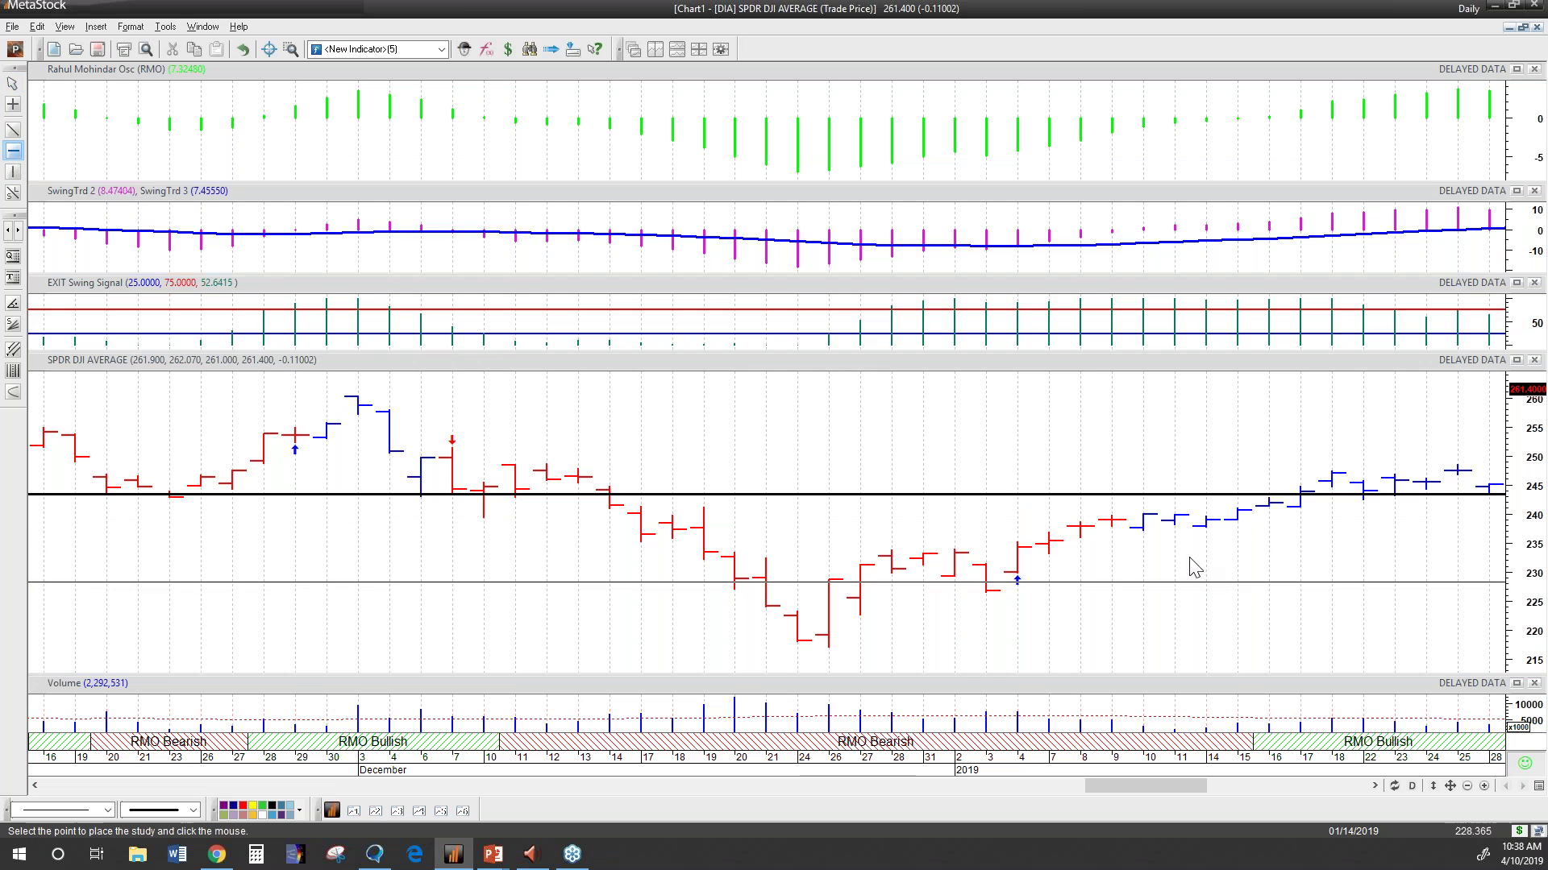
left_click(1188, 531)
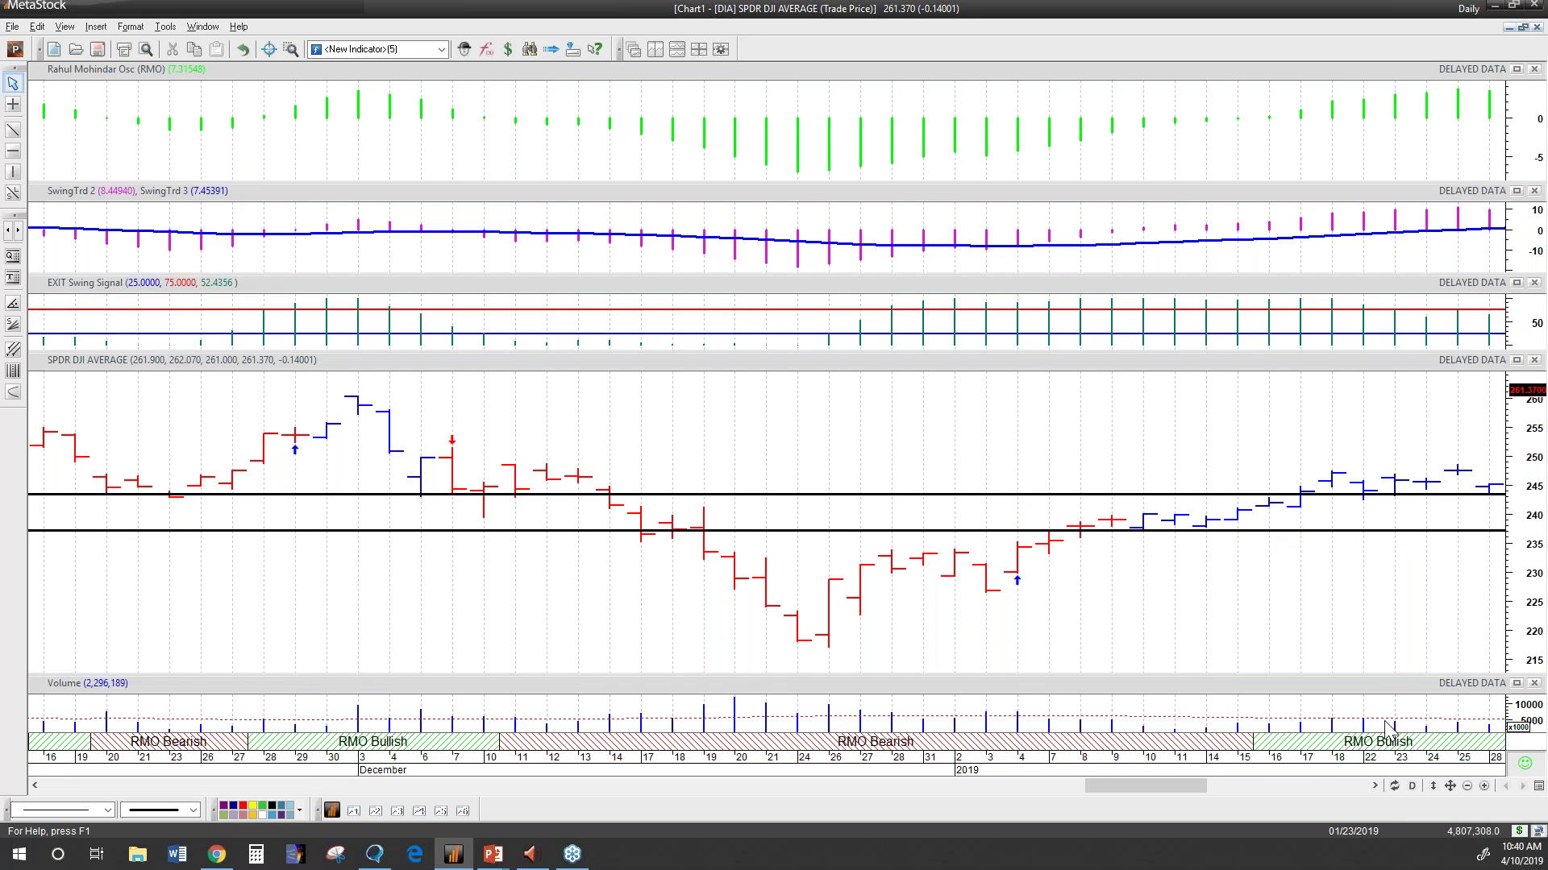
Scroll the DIA chart forward to show late February and early March bars.
left_click(1375, 786)
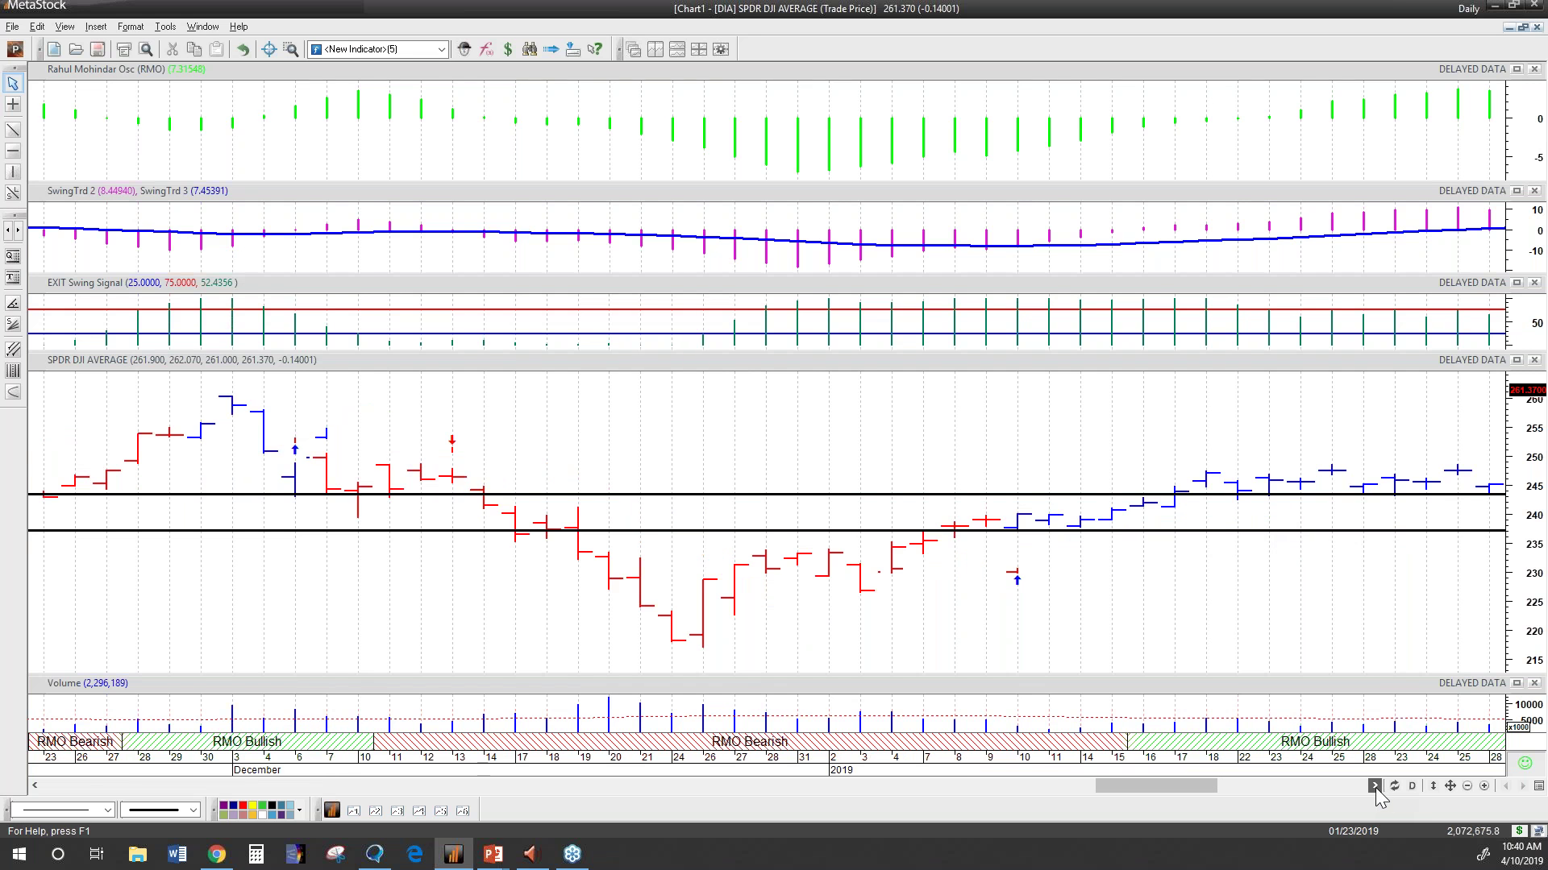
left_click(1374, 786)
left_click(1375, 787)
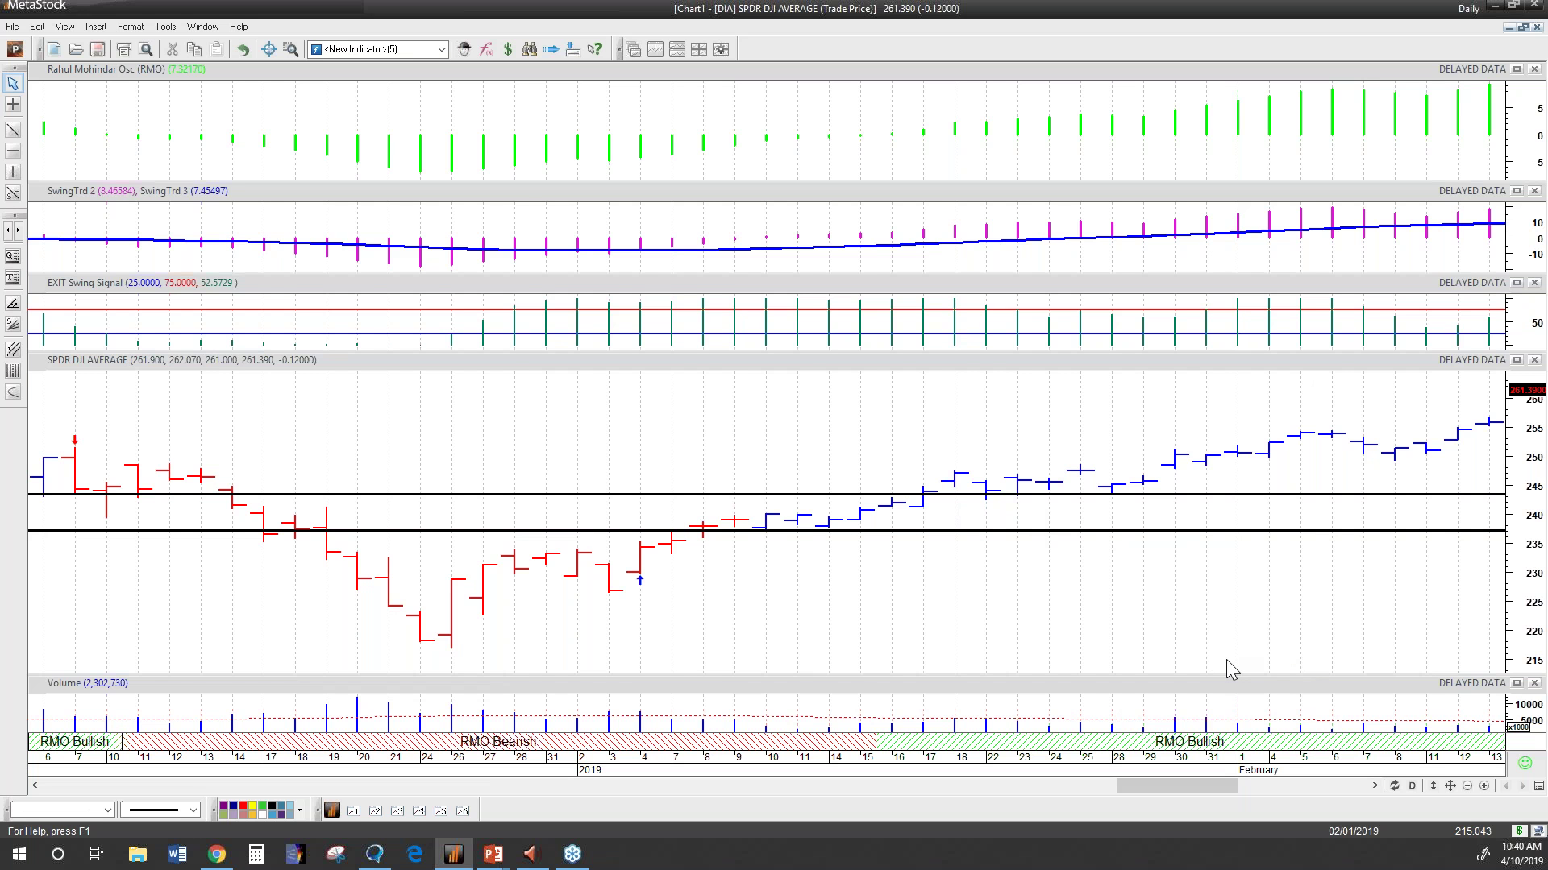
mouse_move(1211, 782)
left_mouse_down()
mouse_move(1248, 795)
mouse_move(1178, 780)
mouse_move(1194, 787)
left_mouse_up()
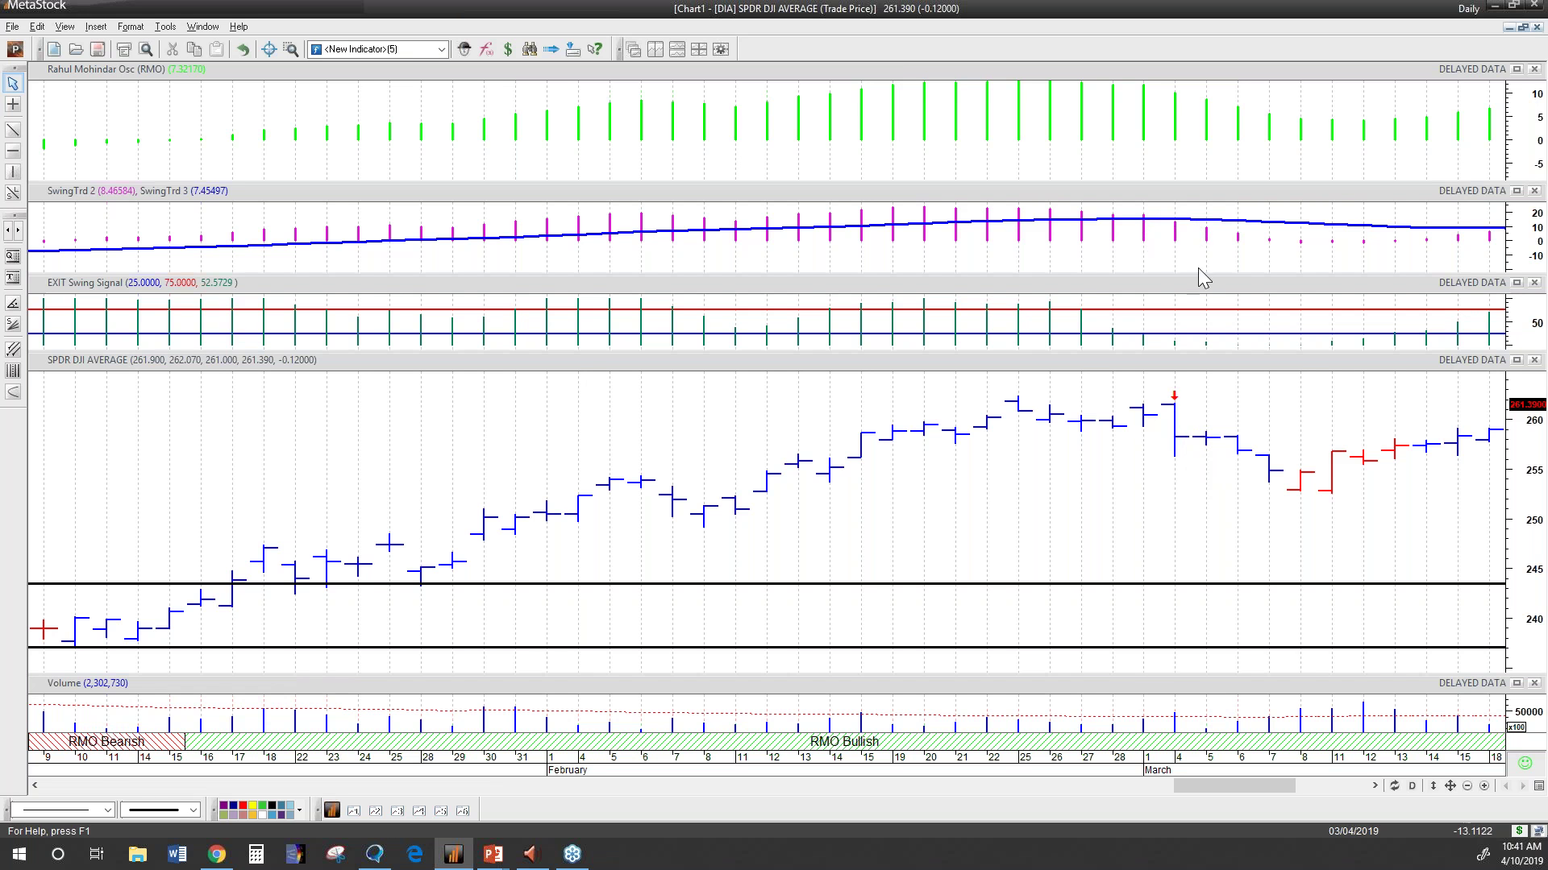
mouse_move(1174, 395)
Scroll the DIA chart to April 10, showing the March 4 sell arrow above both support lines.
left_click_drag(1260, 781, 1311, 782)
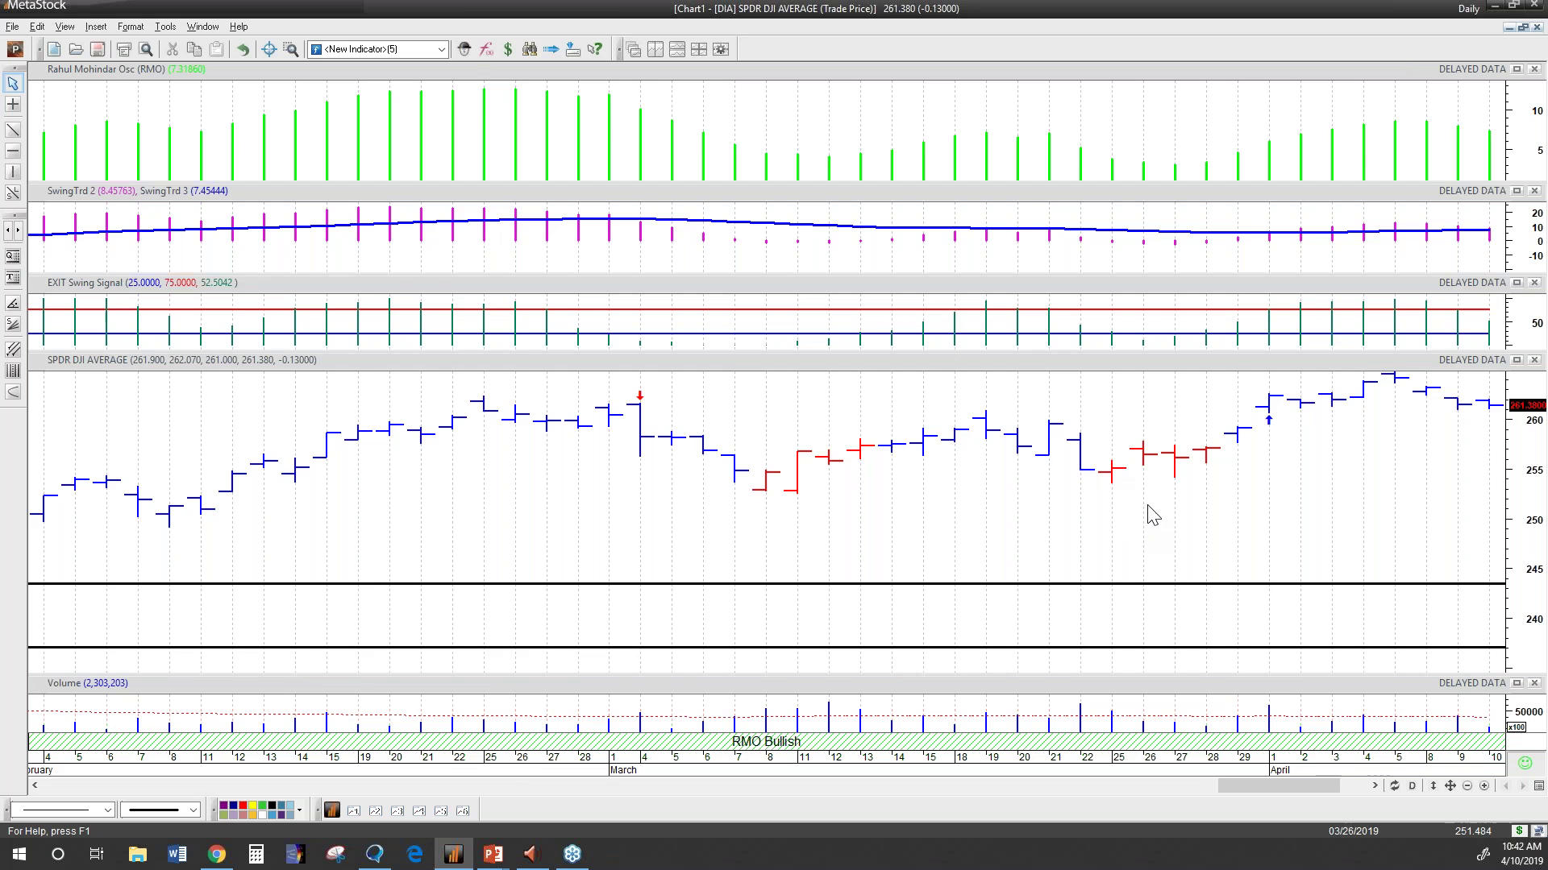
scroll(1151, 512, "up", 2)
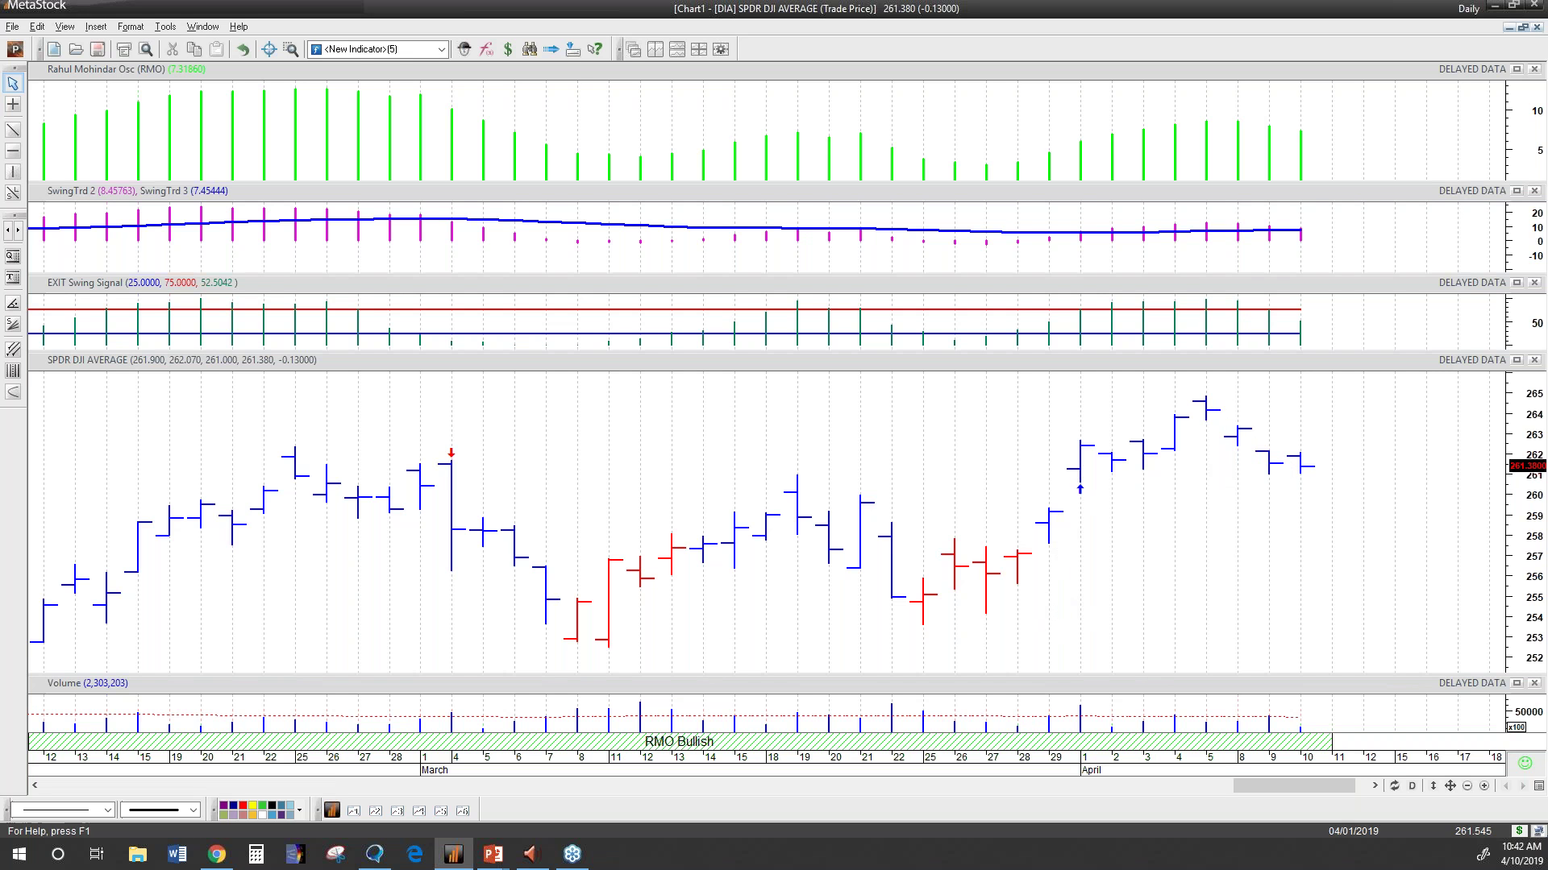
mouse_move(1084, 479)
left_click(1081, 483)
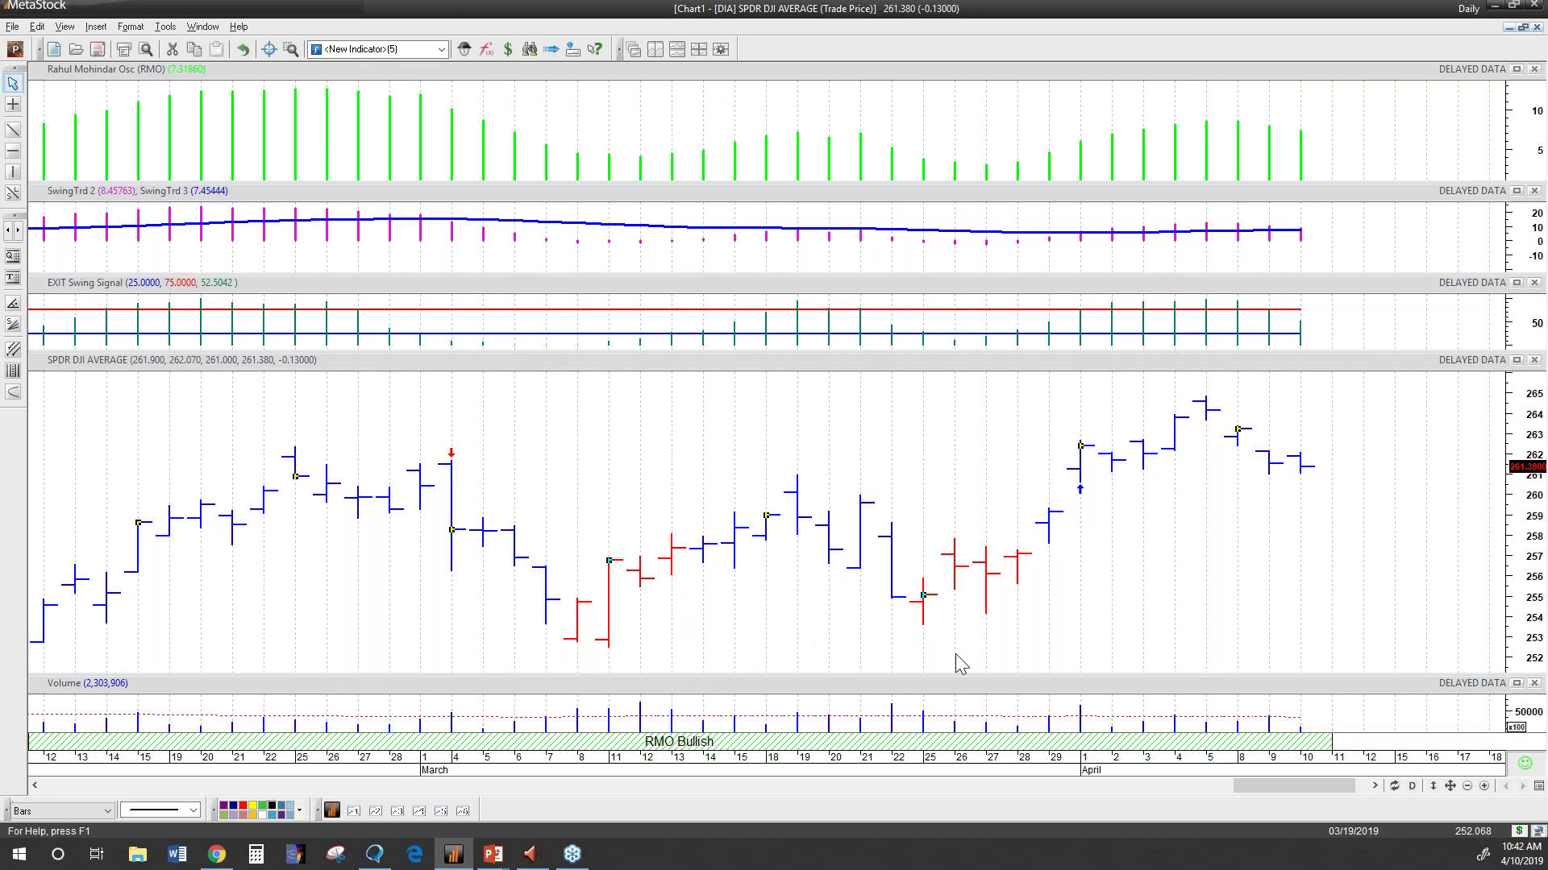
left_click(1105, 501)
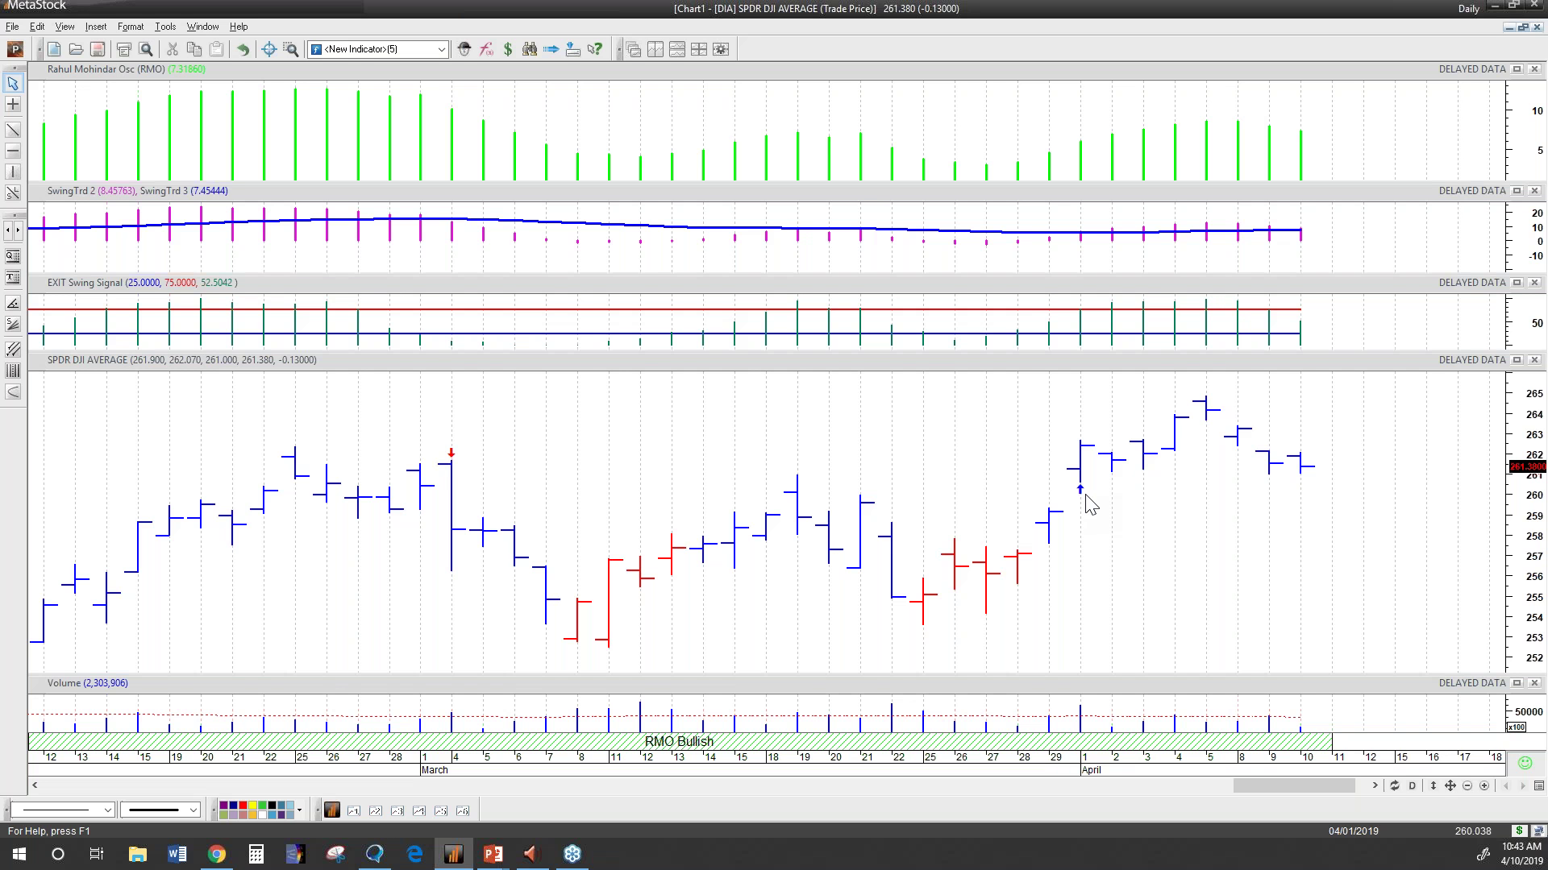
Zoom out one step so the DIA chart spans December through April.
left_click(1467, 785)
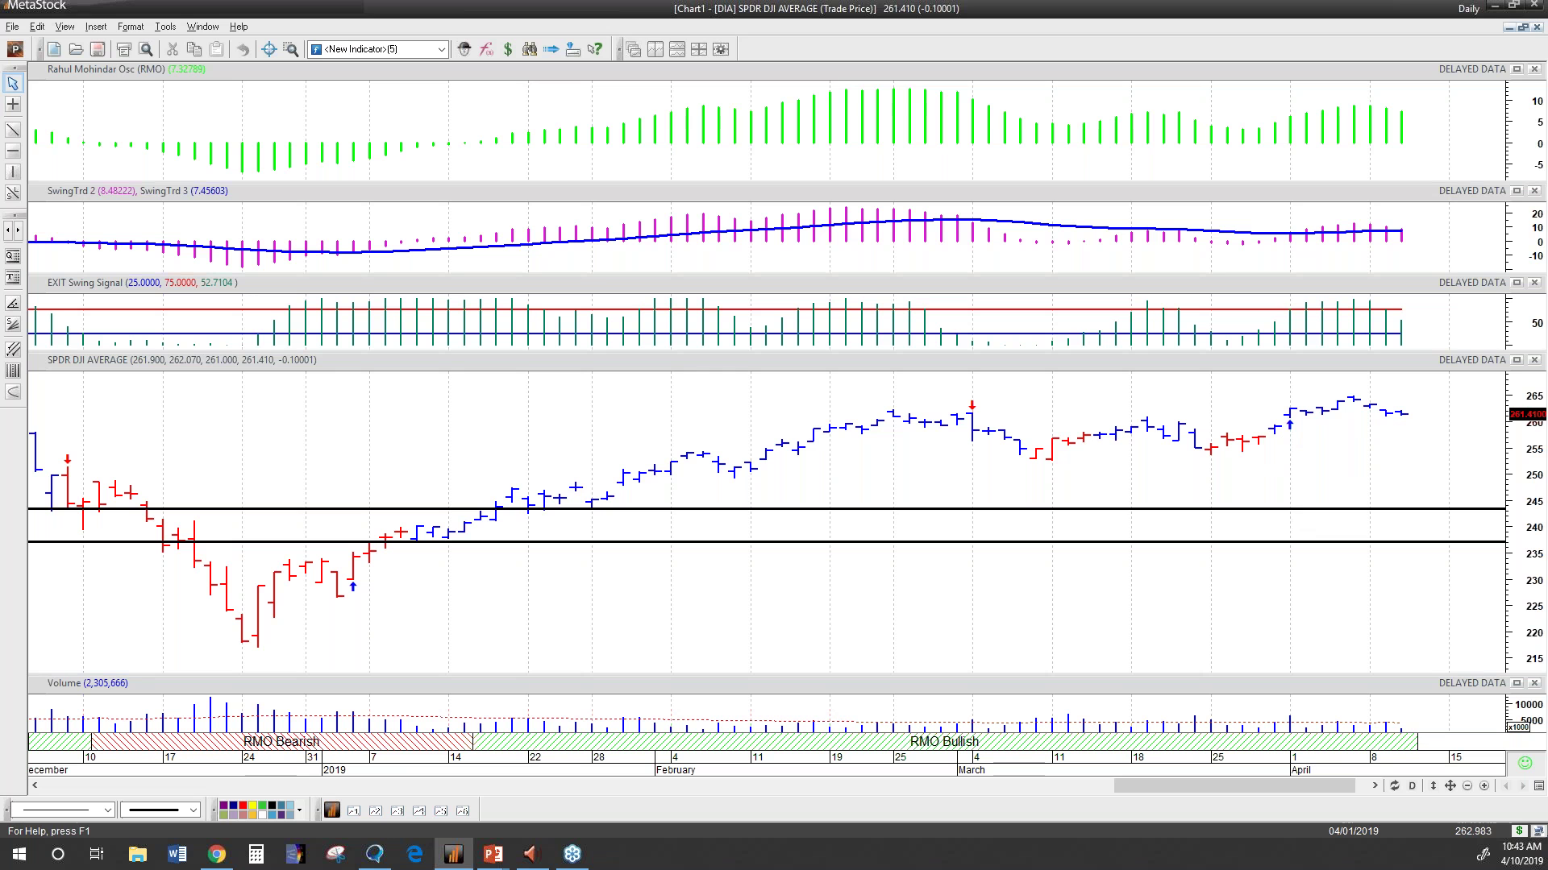
mouse_move(1292, 416)
Add a third horizontal support line at about 253.5, just under the March lows.
left_click(13, 151)
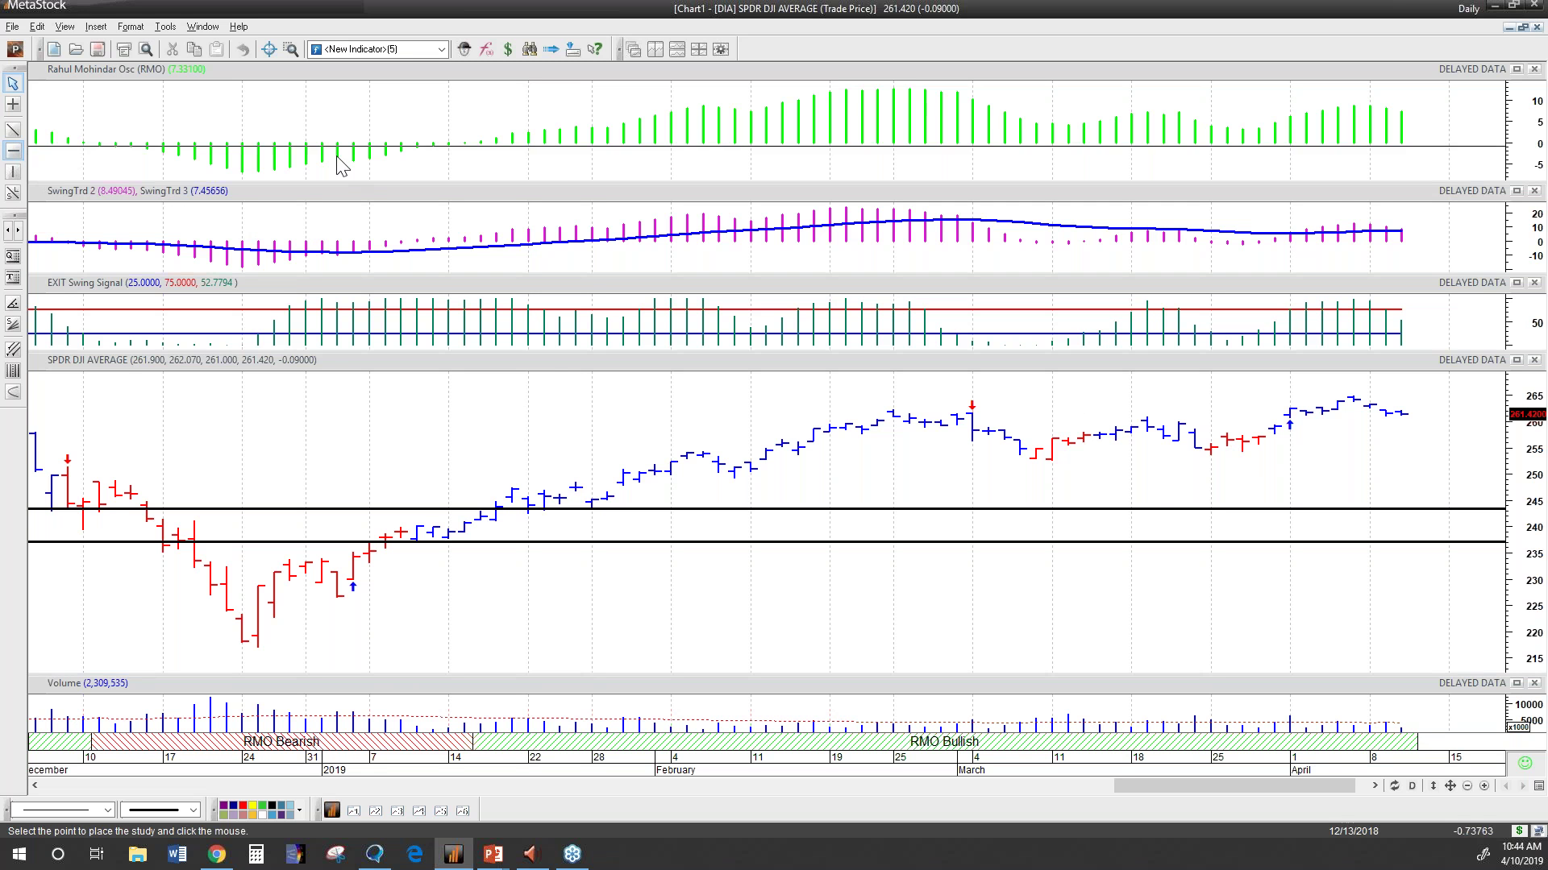
left_click(1156, 455)
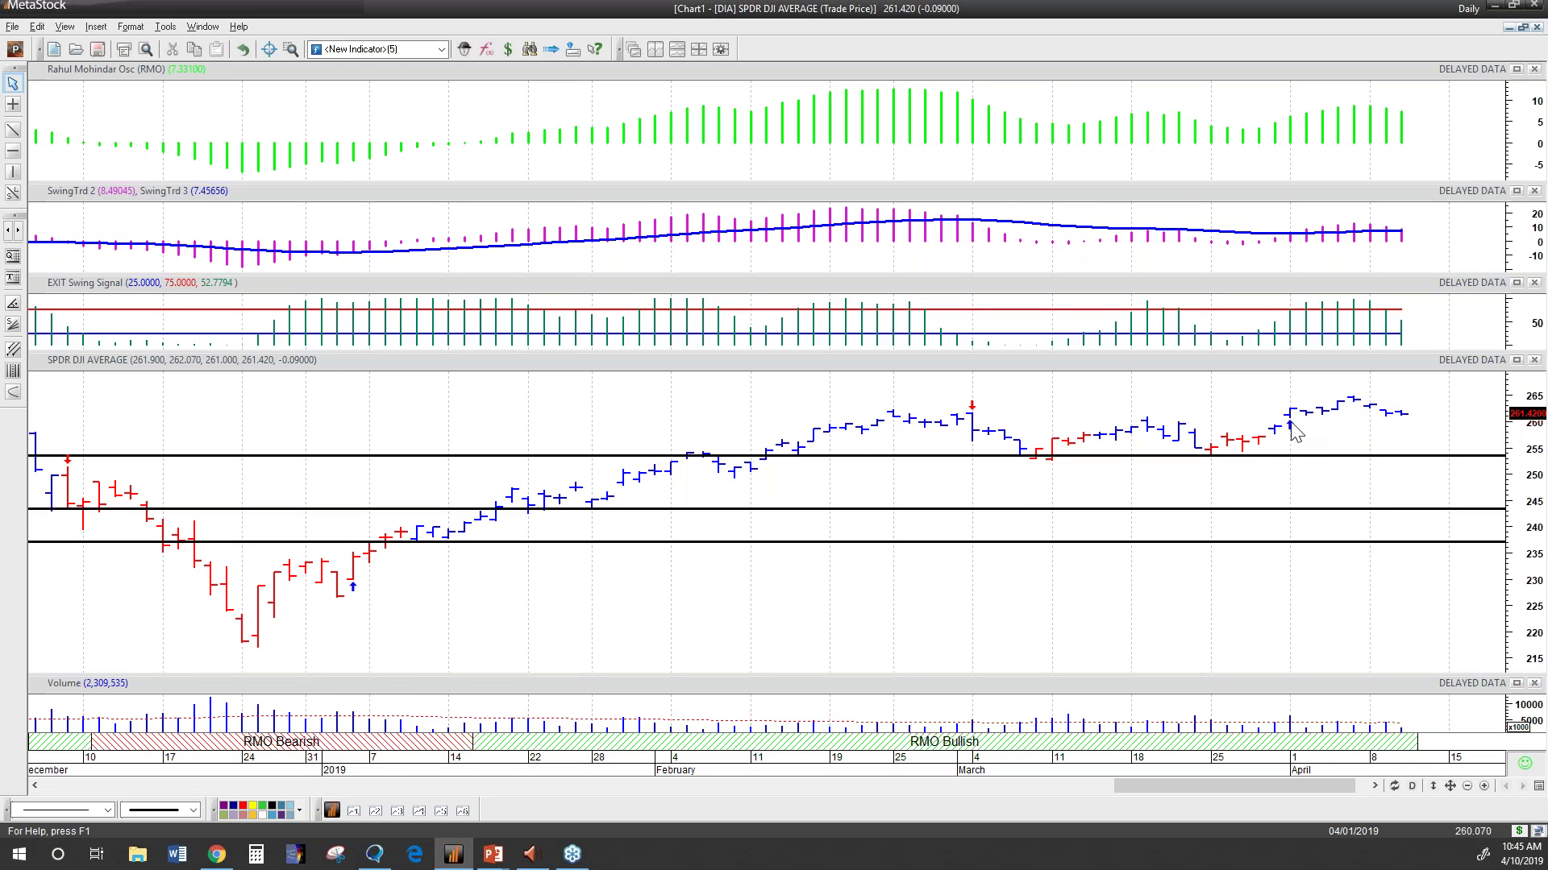
mouse_move(1291, 424)
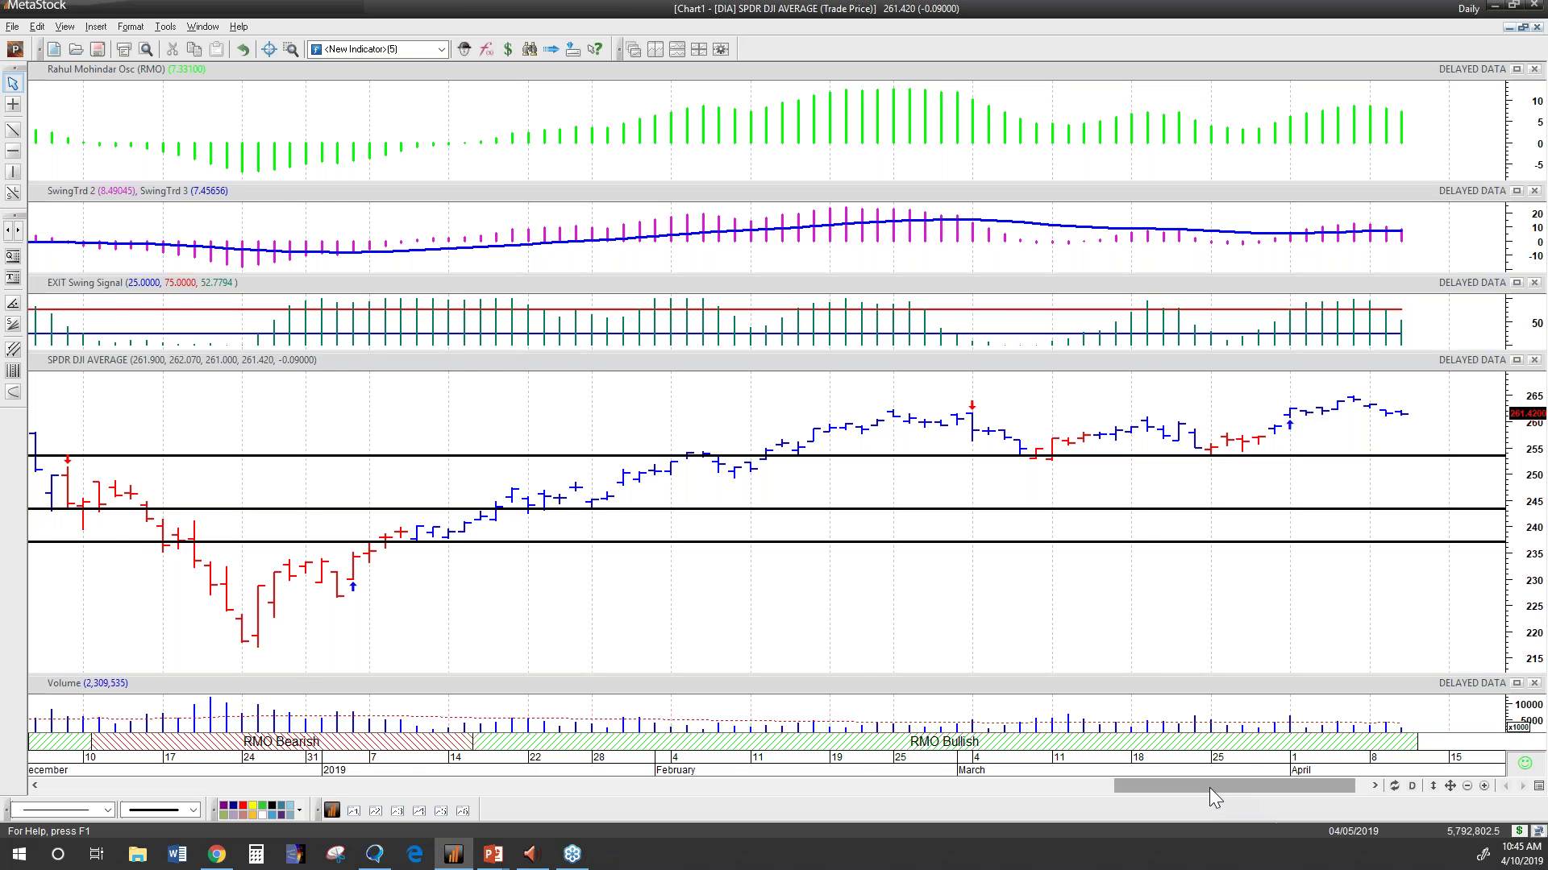
Scroll and zoom out twice to review DIA history back to September against the three lines.
left_click_drag(1209, 790, 1180, 795)
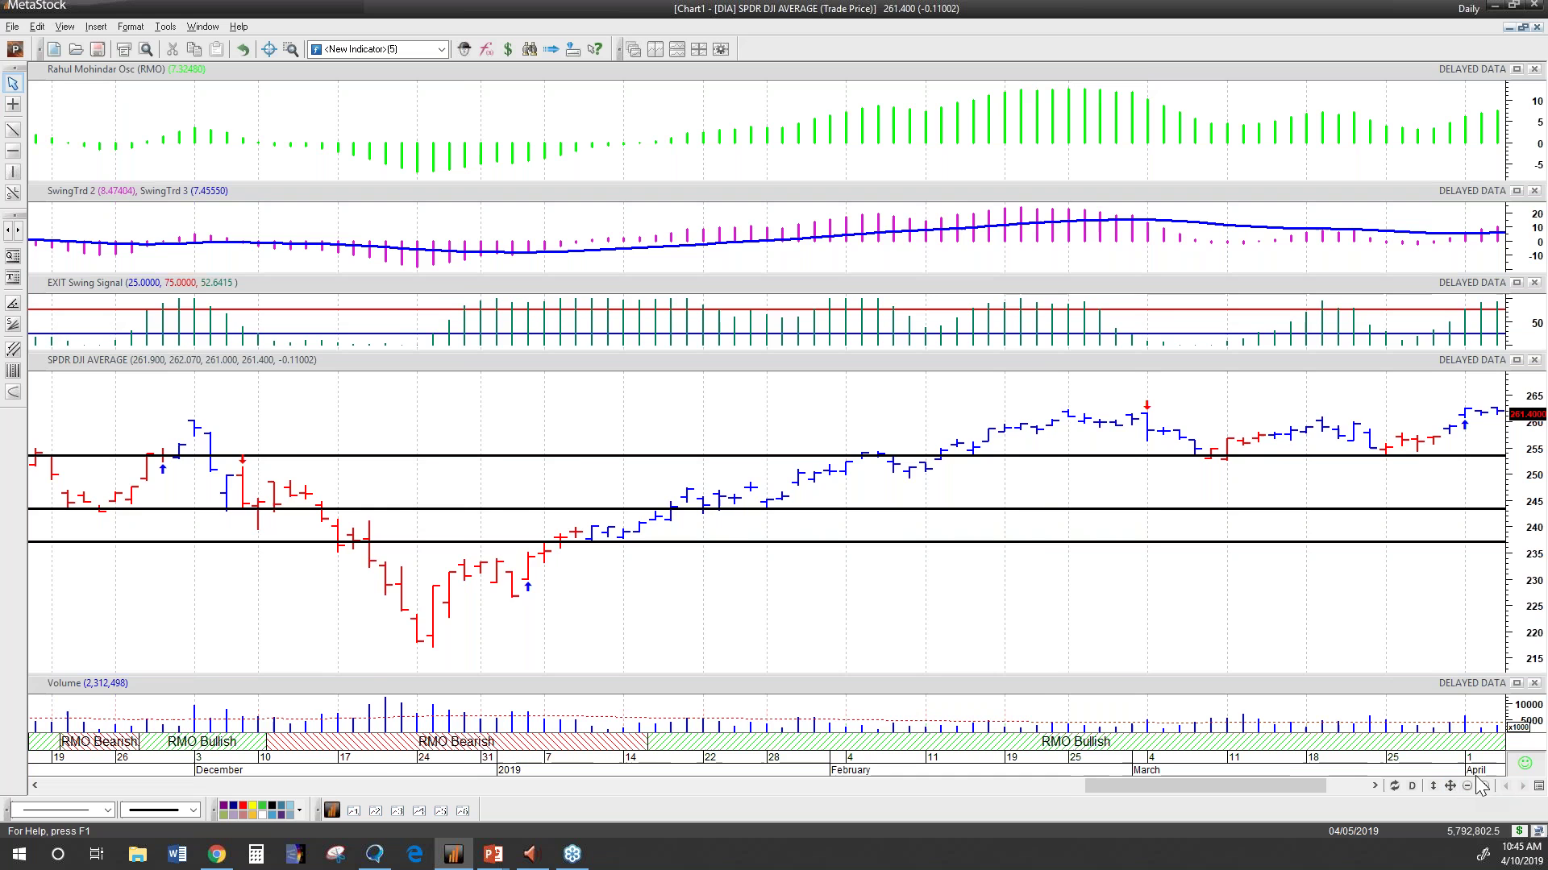
left_click(1467, 786)
left_click(1467, 787)
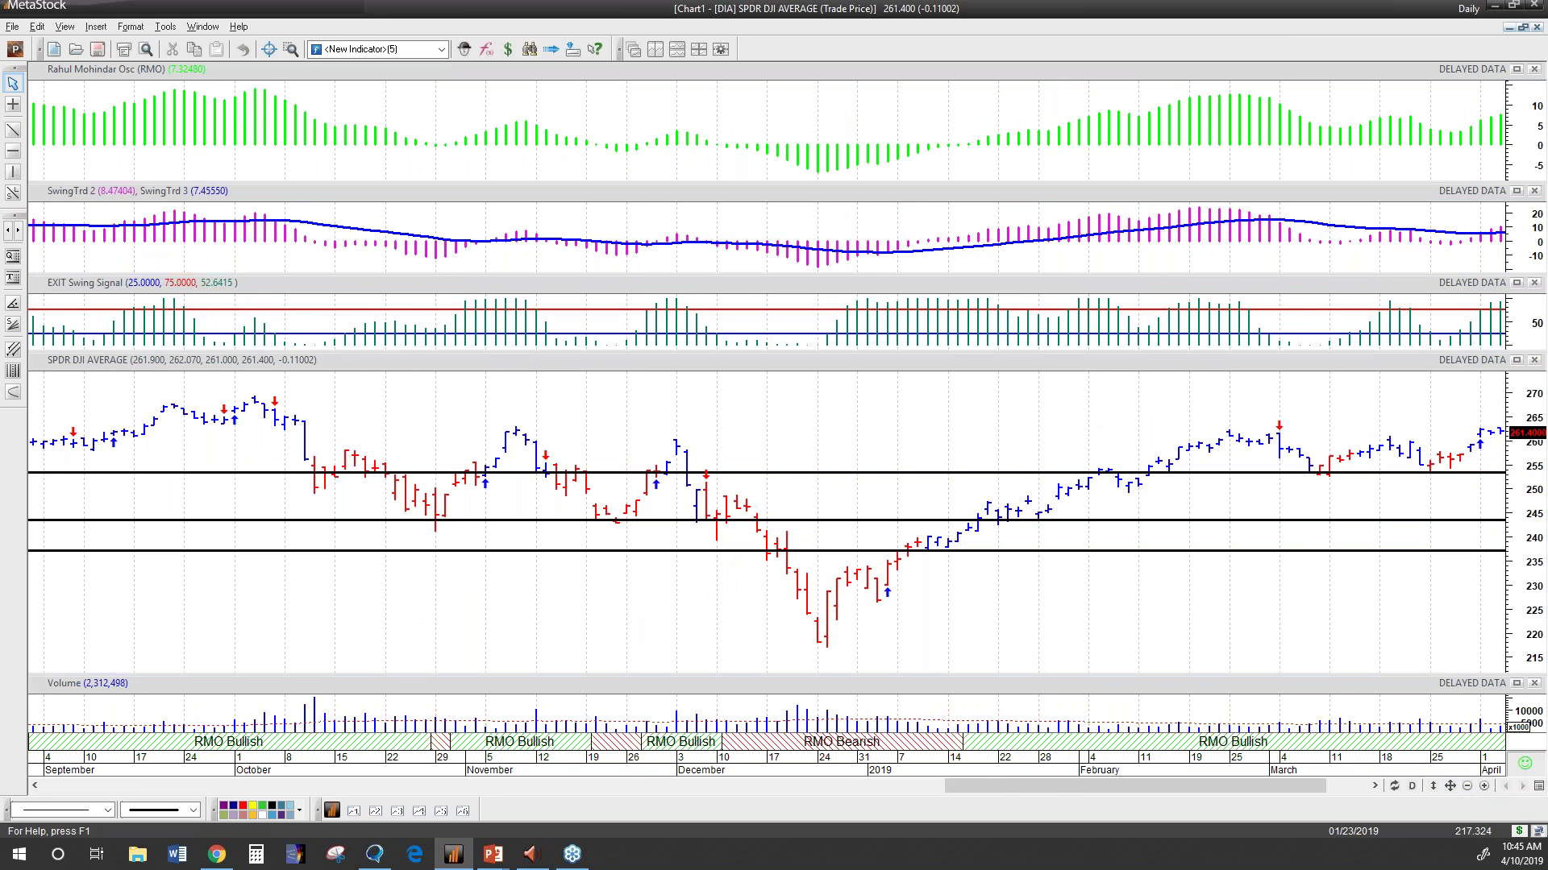
left_click_drag(1031, 788, 1073, 790)
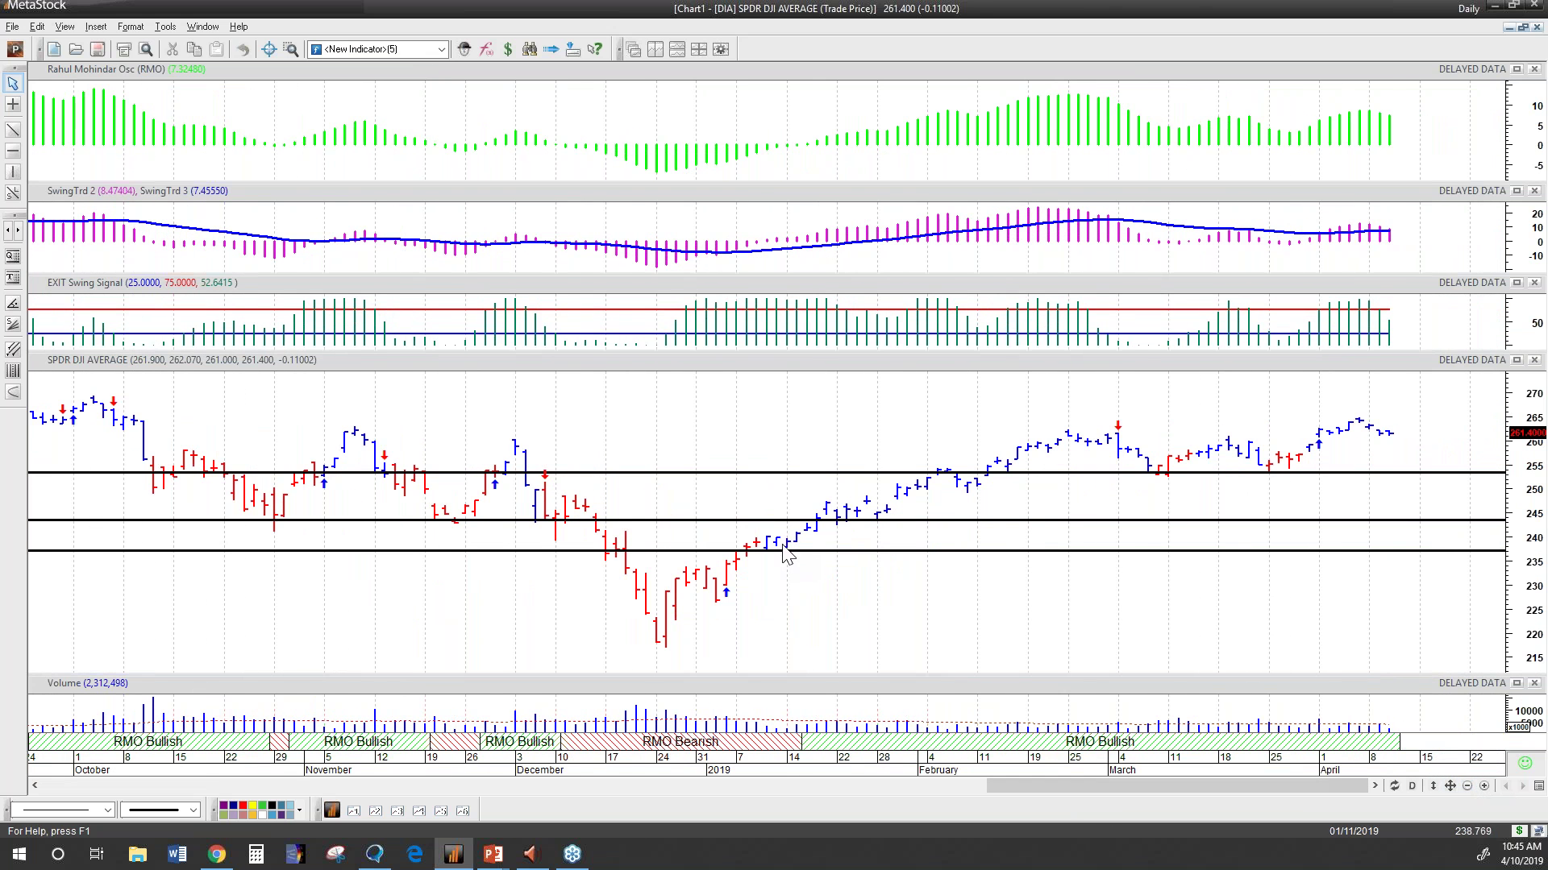
mouse_move(788, 552)
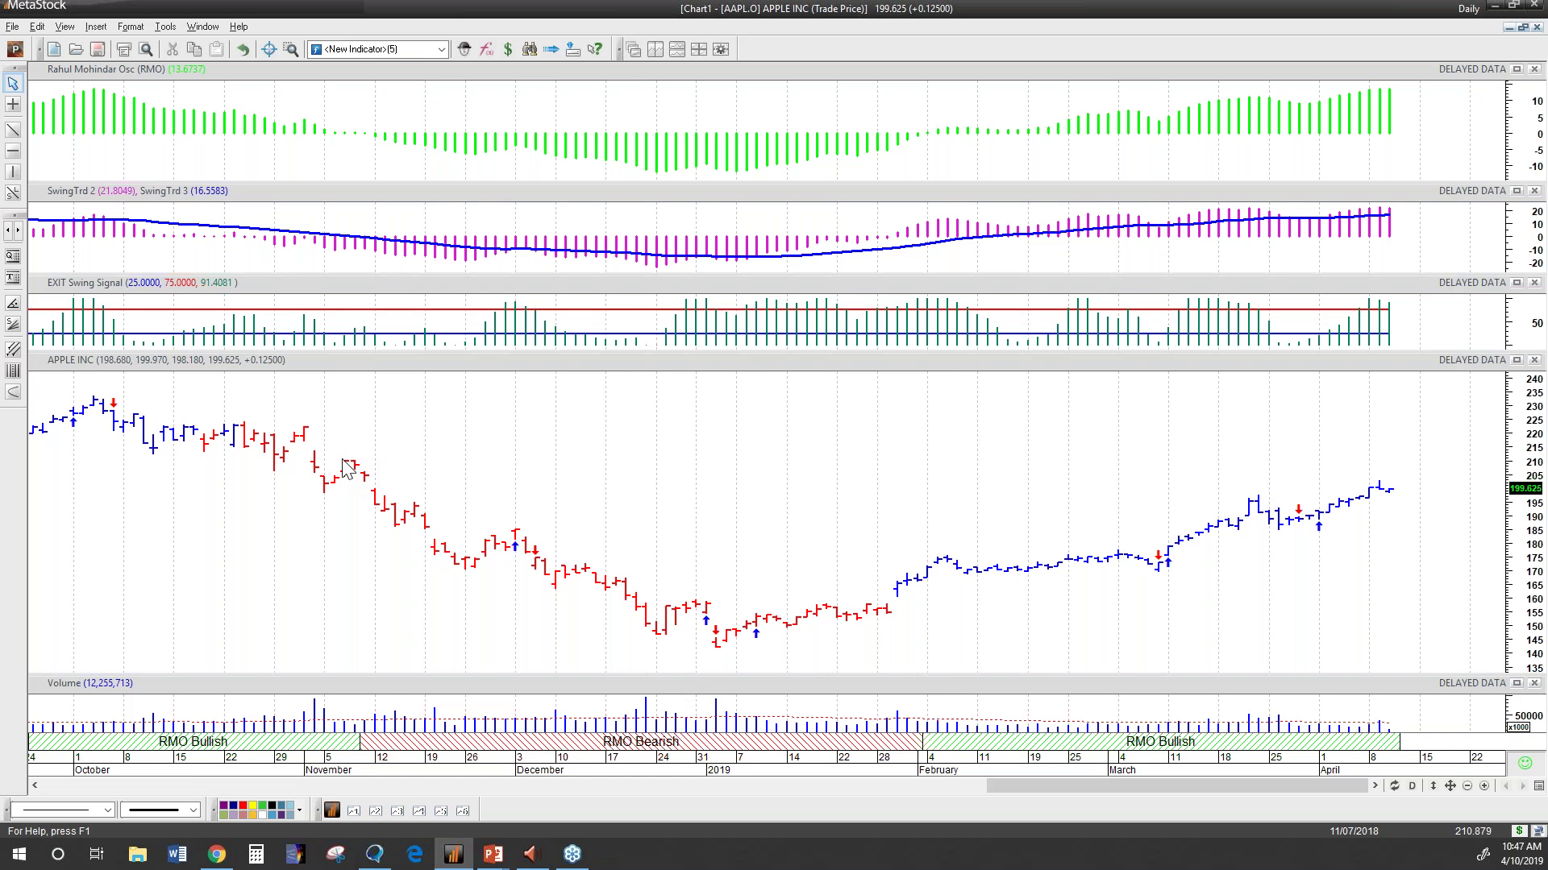
Read AAPL bar values: latest 199.630, RMO 13.6747, SwingTrd 2 at 21.8074.
mouse_move(355, 471)
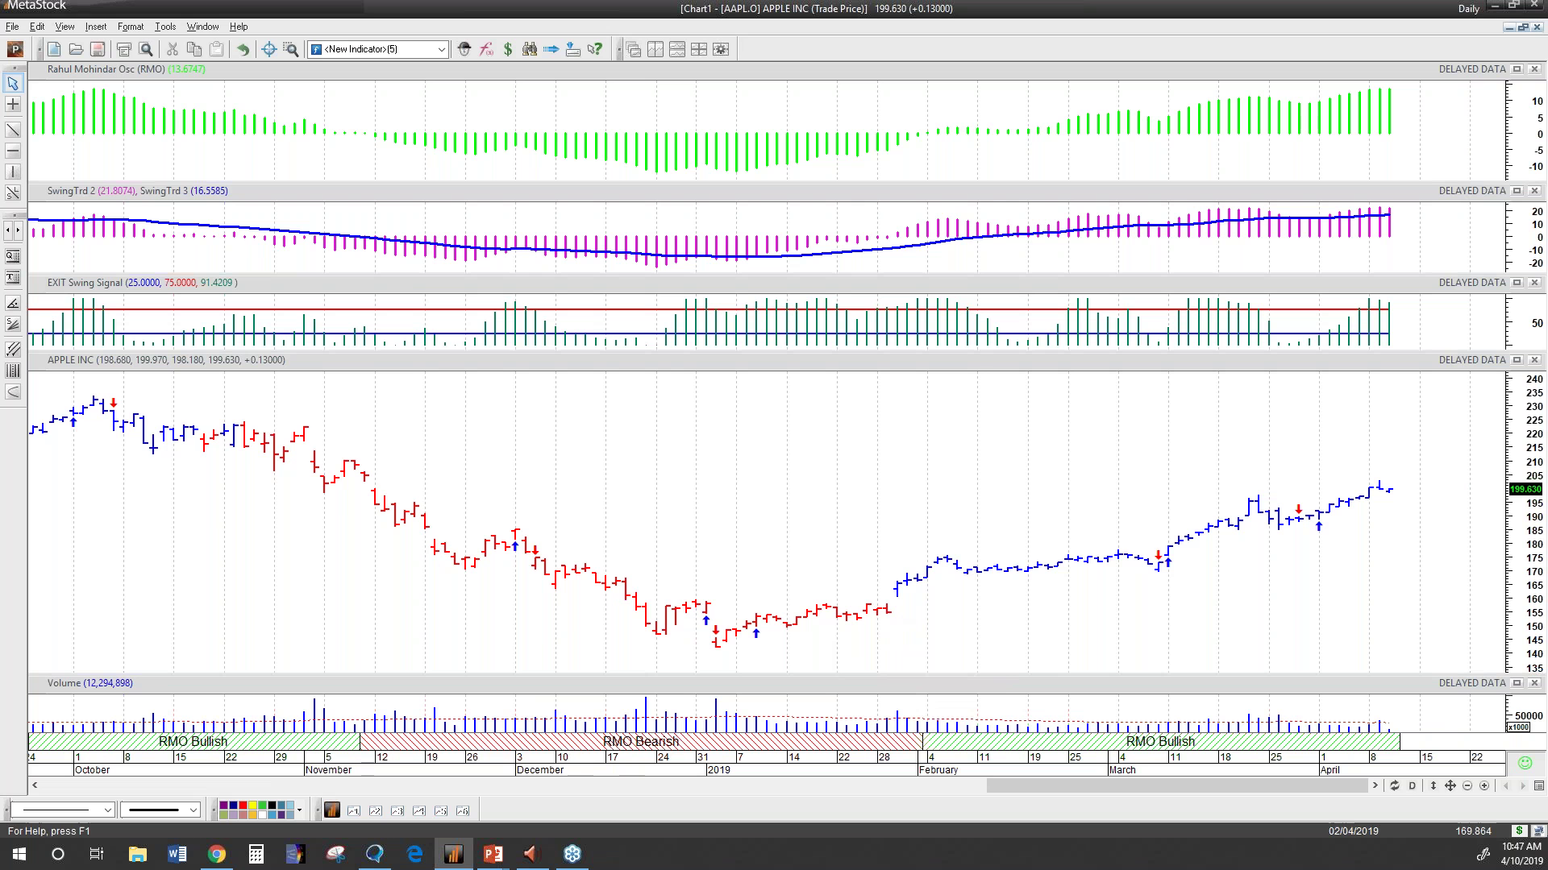
mouse_move(929, 574)
mouse_move(1391, 496)
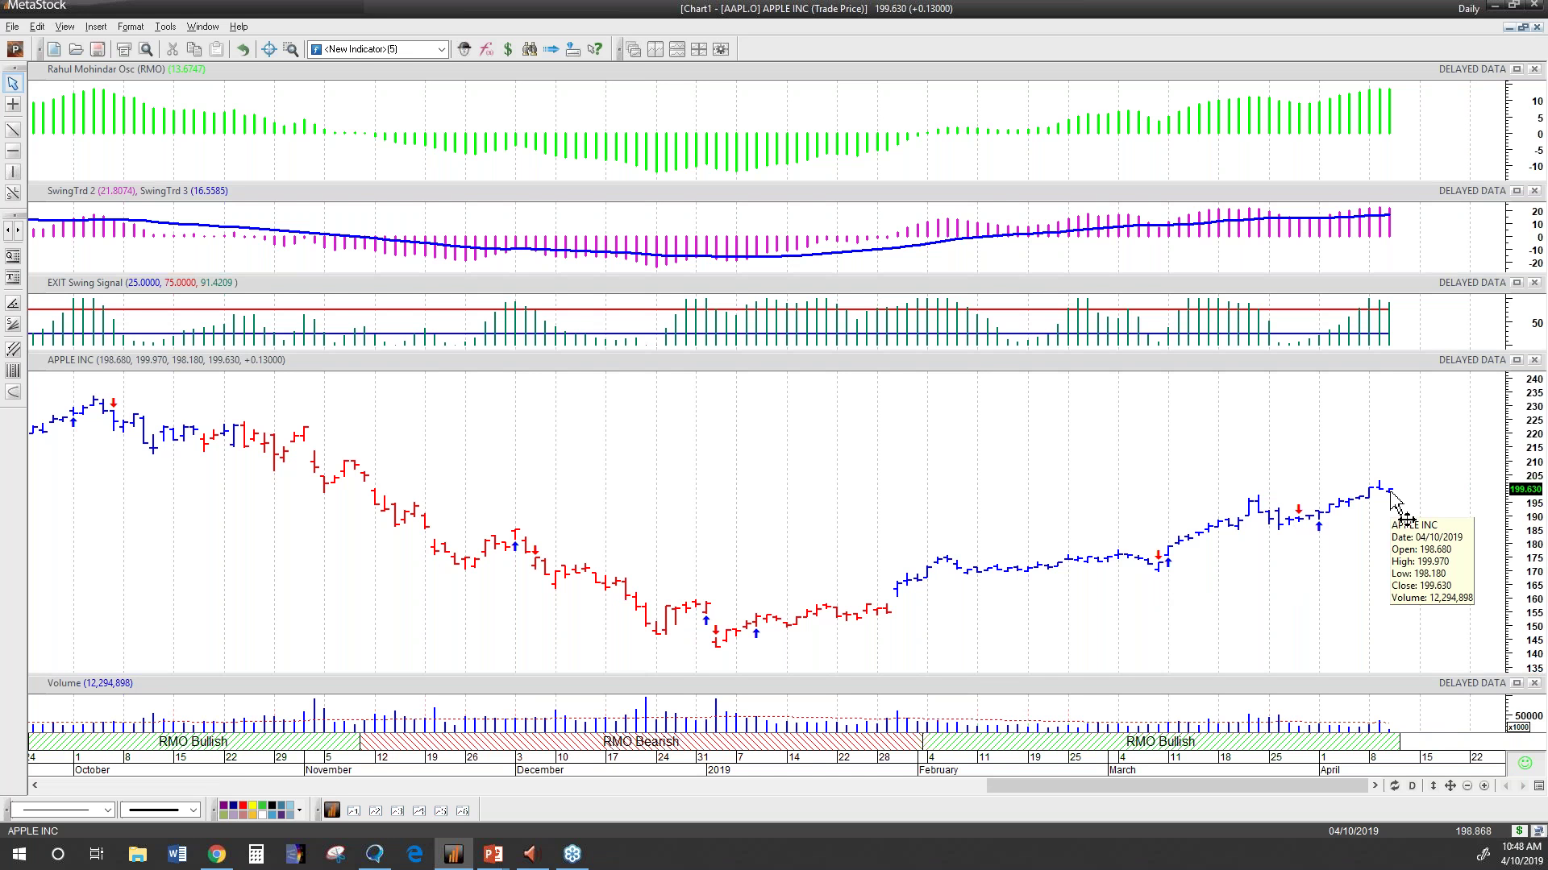